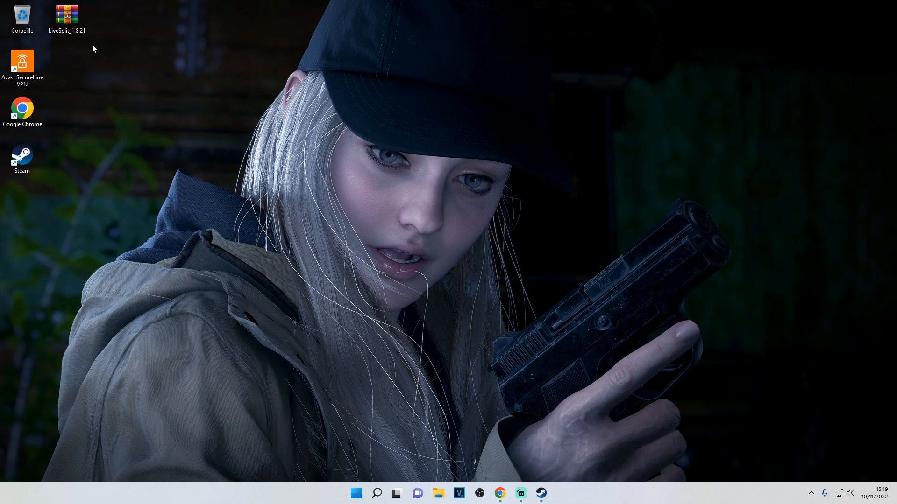
# Extract the LiveSplit_1.8.21 archive to its default folder on the desktop and close the resulting folder window.
pyautogui.moveTo(64, 9)
pyautogui.mouseDown()
pyautogui.moveTo(68, 65)
pyautogui.moveTo(64, 18)
pyautogui.mouseUp()
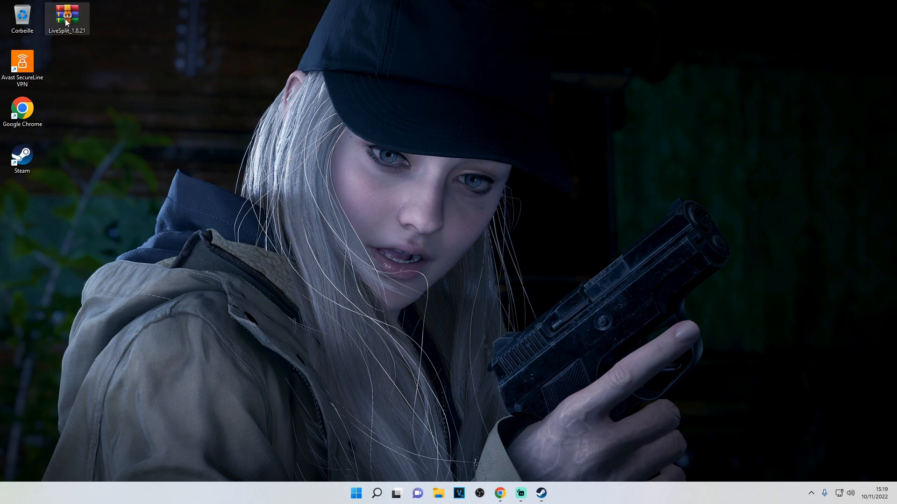
pyautogui.rightClick(64, 19)
pyautogui.click(117, 143)
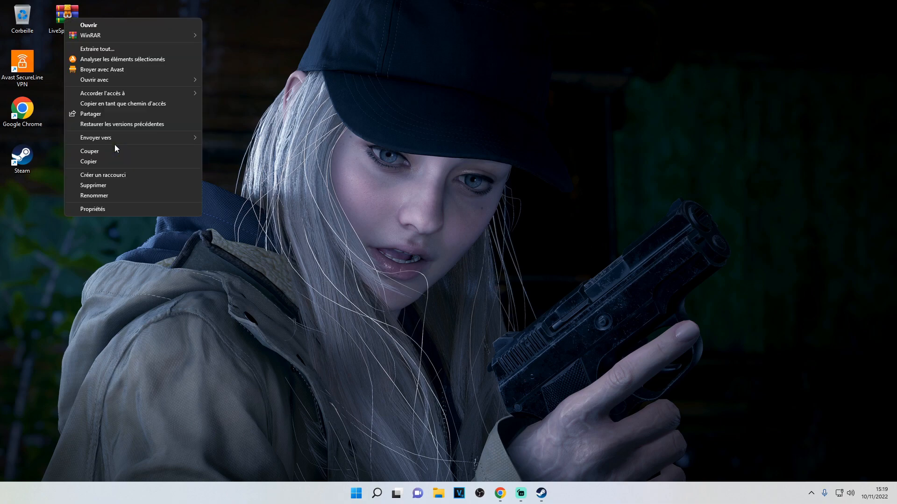
pyautogui.click(122, 48)
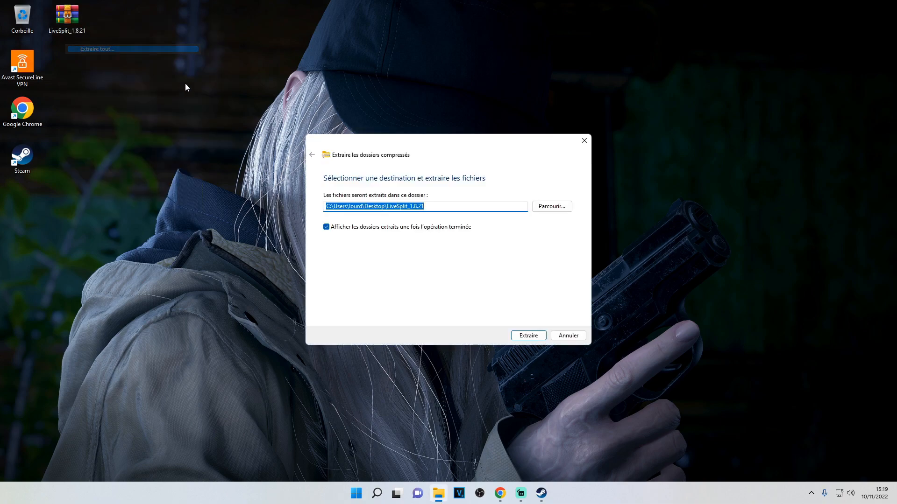
pyautogui.click(514, 336)
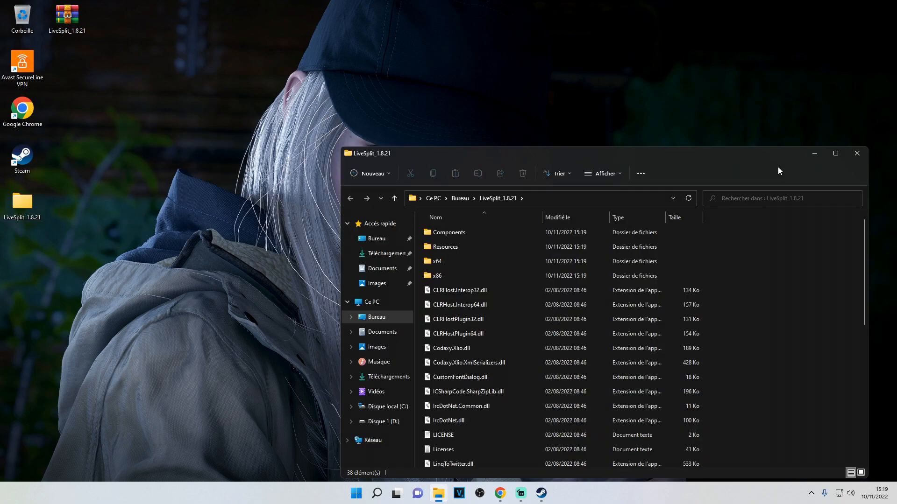
pyautogui.click(857, 155)
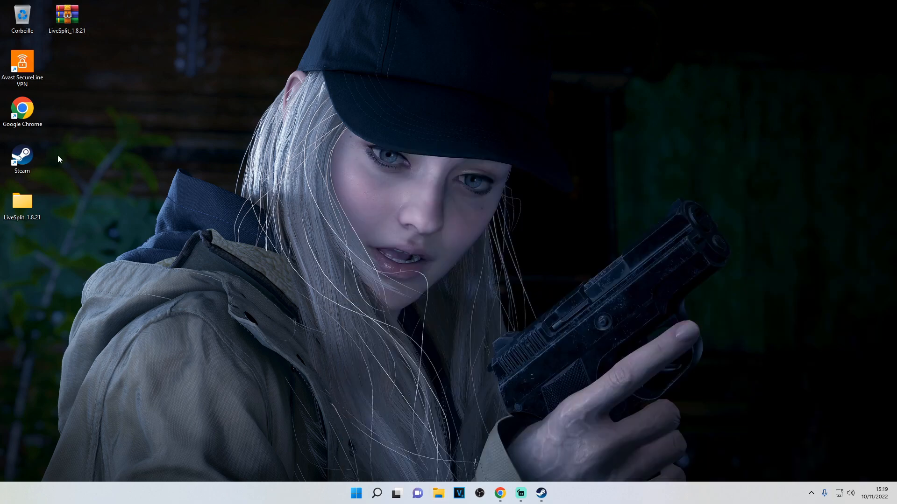
# Launch the LiveSplit application from the extracted LiveSplit_1.8.21 folder, close the folder, and move the timer away from the desktop icons.
pyautogui.doubleClick(21, 202)
pyautogui.scroll(-7, 491, 288)
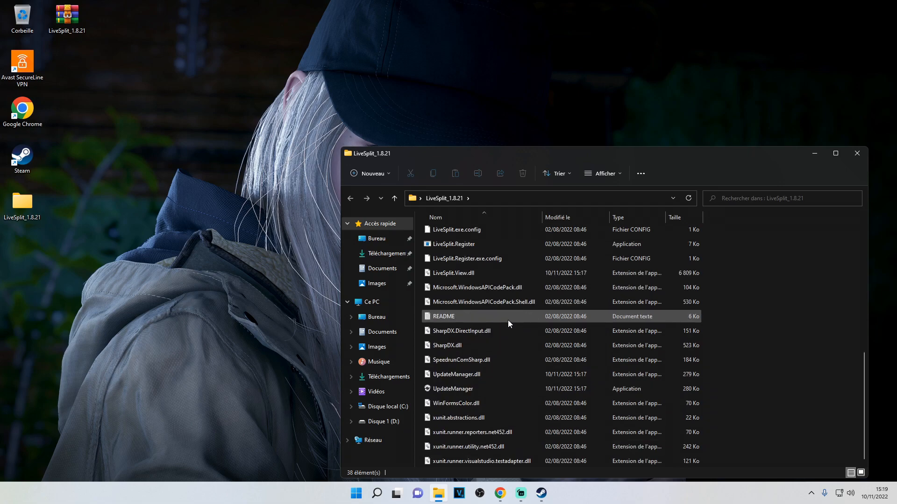
pyautogui.moveTo(504, 157); pyautogui.dragTo(444, 120)
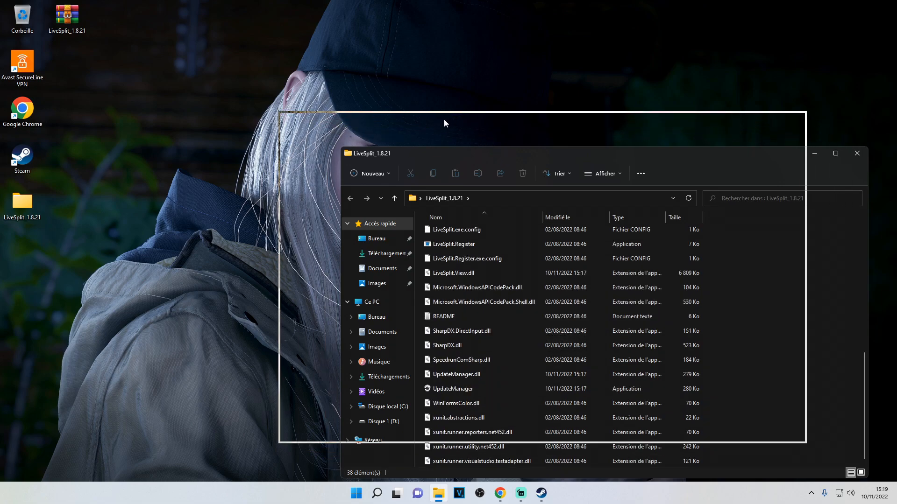
pyautogui.scroll(3, 456, 270)
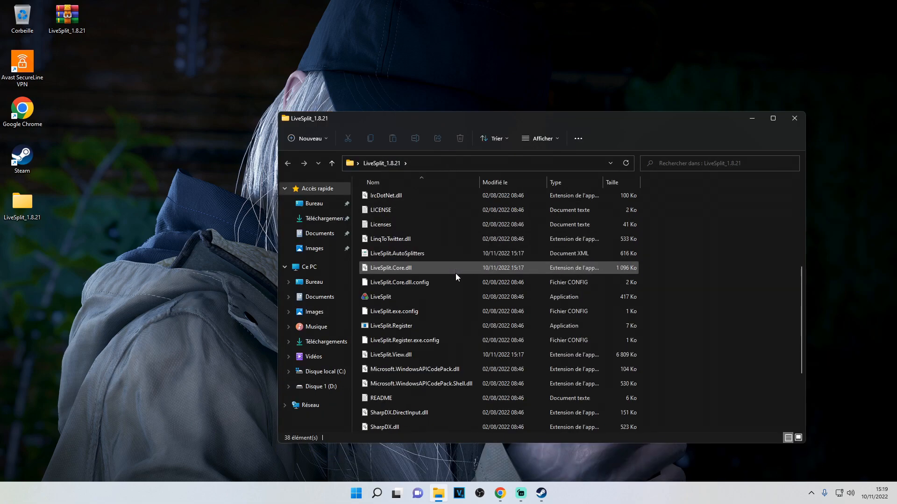
pyautogui.rightClick(410, 294)
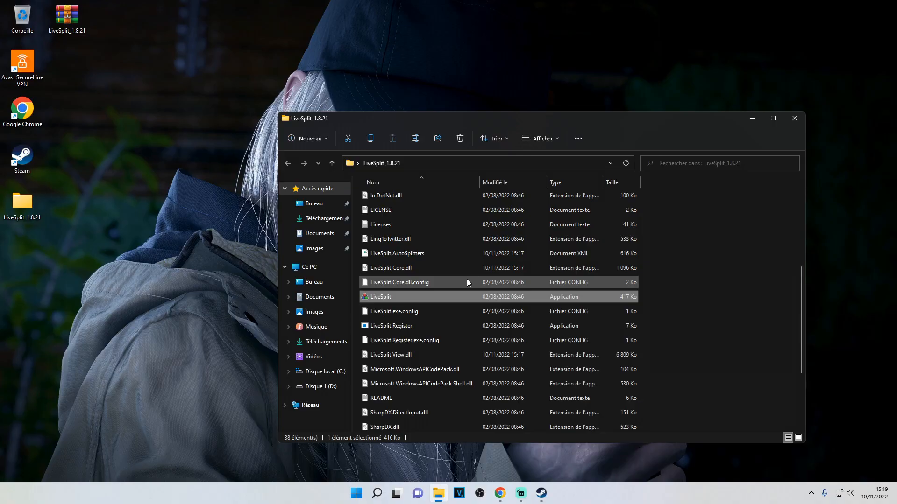
pyautogui.click(796, 117)
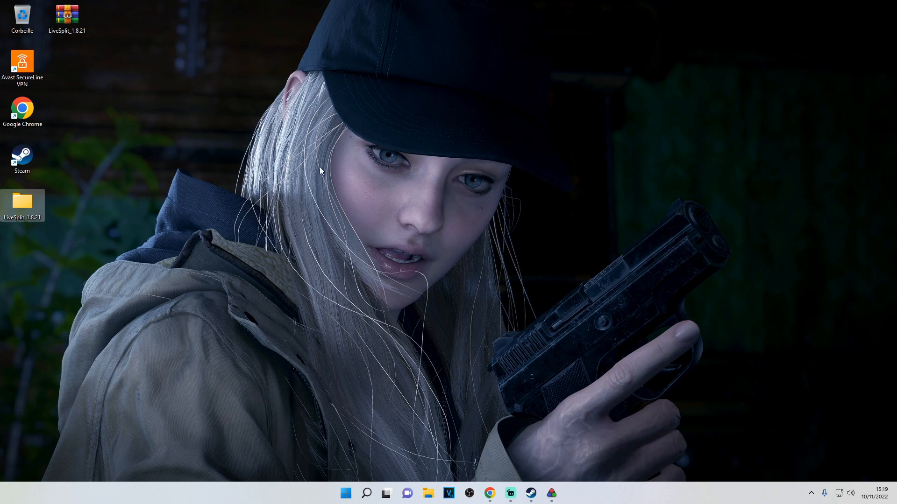
pyautogui.moveTo(104, 55); pyautogui.dragTo(222, 66)
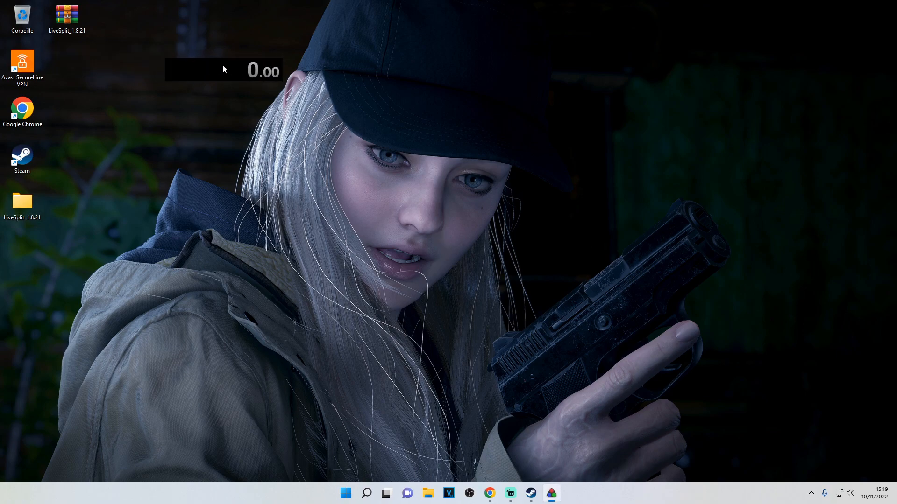
# Browse Speedrun.com for splits, search for "resident evil 2", and enable Download Empty.
pyautogui.rightClick(215, 75)
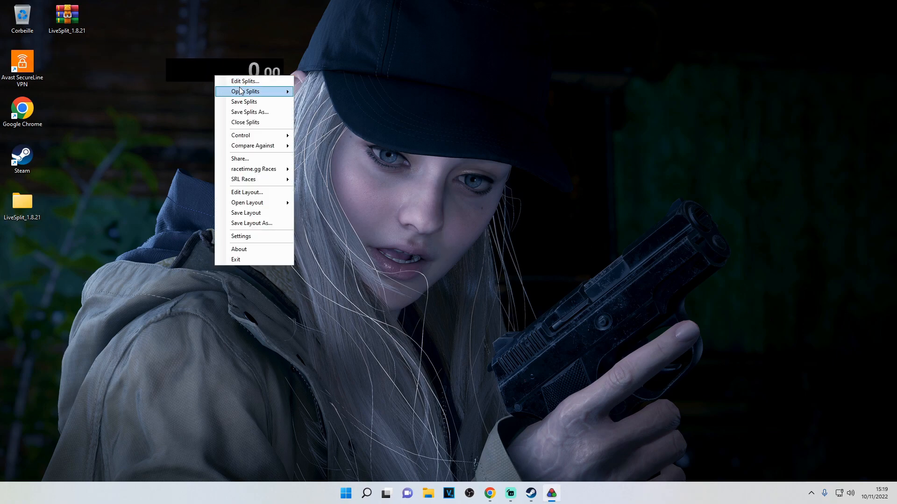
pyautogui.moveTo(240, 91)
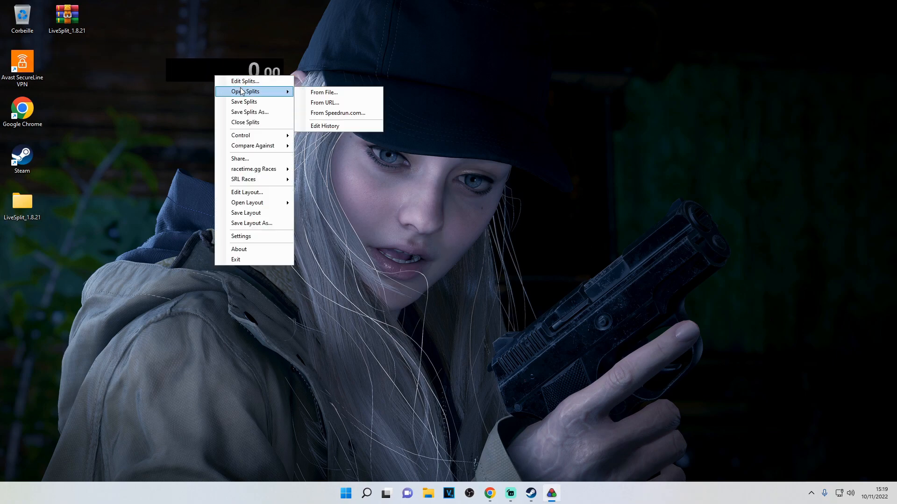
pyautogui.click(338, 113)
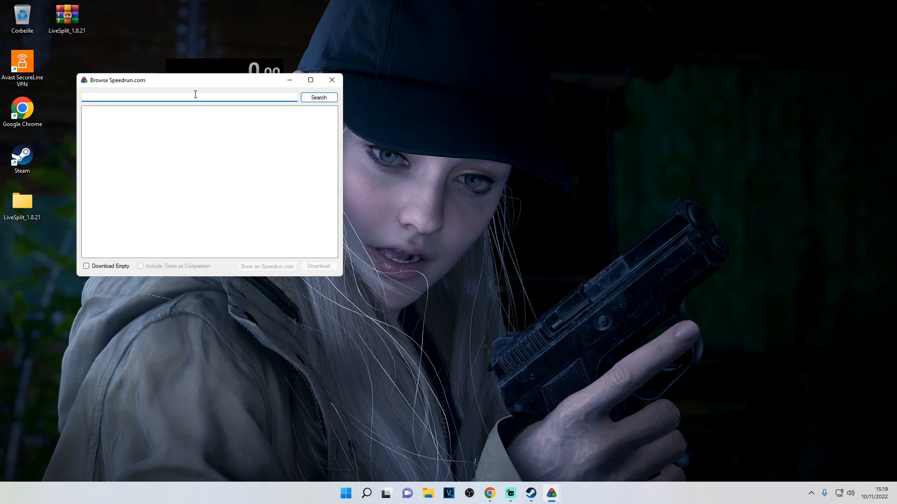
pyautogui.write('resident evil 2')
pyautogui.click(313, 97)
pyautogui.click(85, 266)
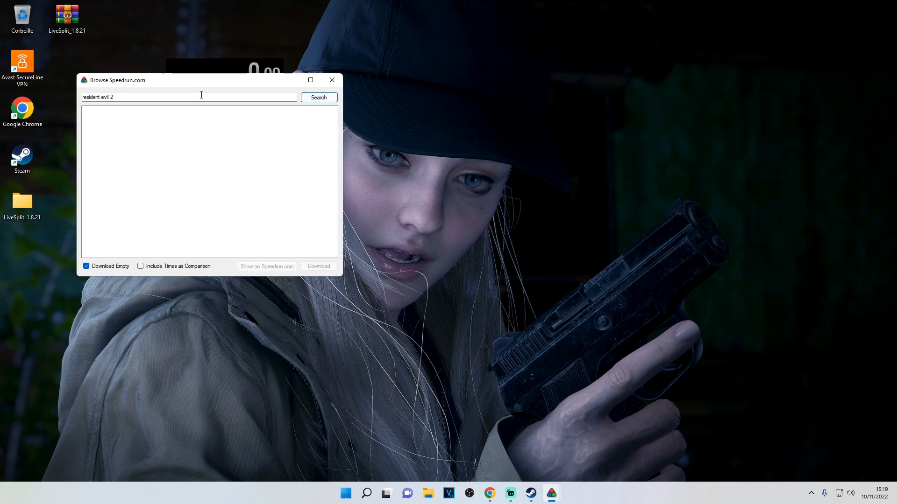
# Refine the Speedrun.com search to "resident evil 2 (2019)" and move the browse window clear of the timer.
pyautogui.moveTo(200, 85); pyautogui.dragTo(203, 130)
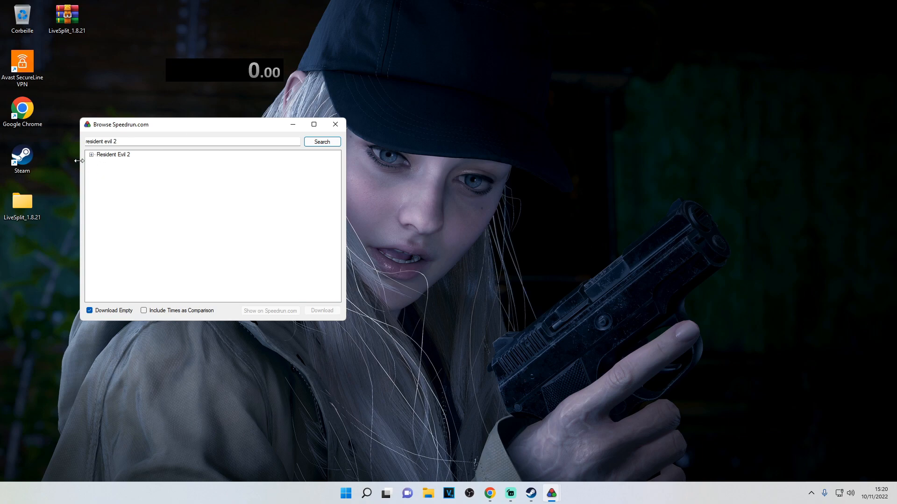
pyautogui.click(124, 143)
pyautogui.write('(2019')
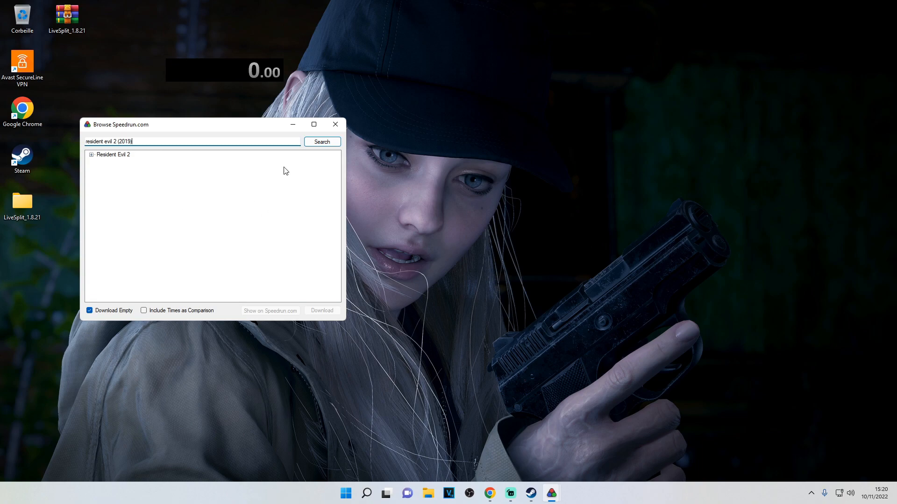
pyautogui.click(323, 141)
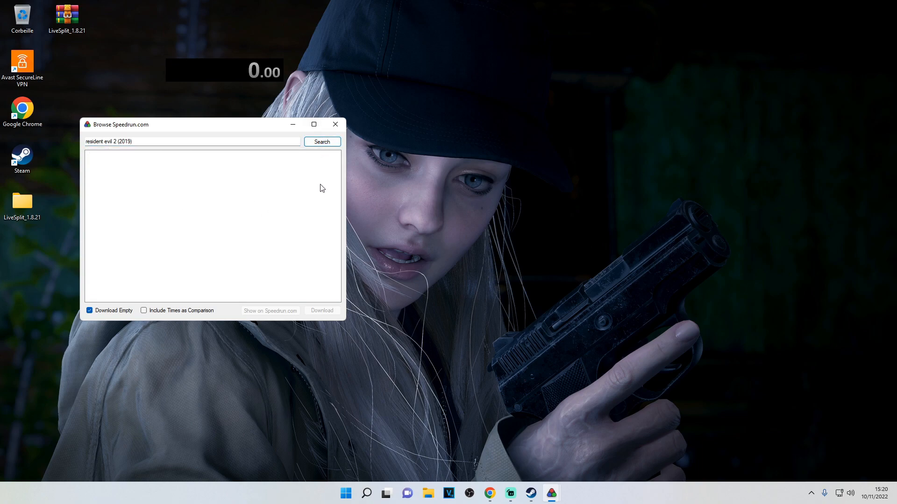
pyautogui.moveTo(182, 124); pyautogui.dragTo(270, 136)
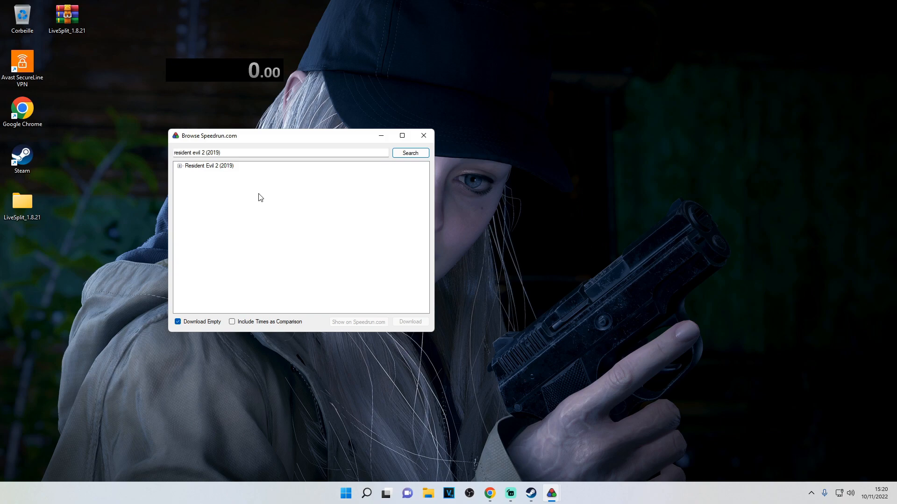
# Download the empty splits of the 478th-ranked 59:49 run from Resident Evil 2 (2019), New Game (PC).
pyautogui.click(180, 167)
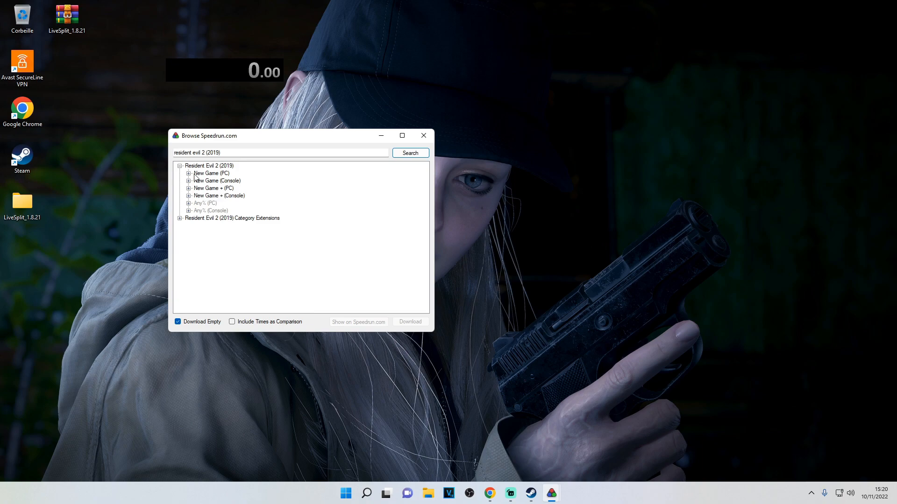
pyautogui.click(189, 173)
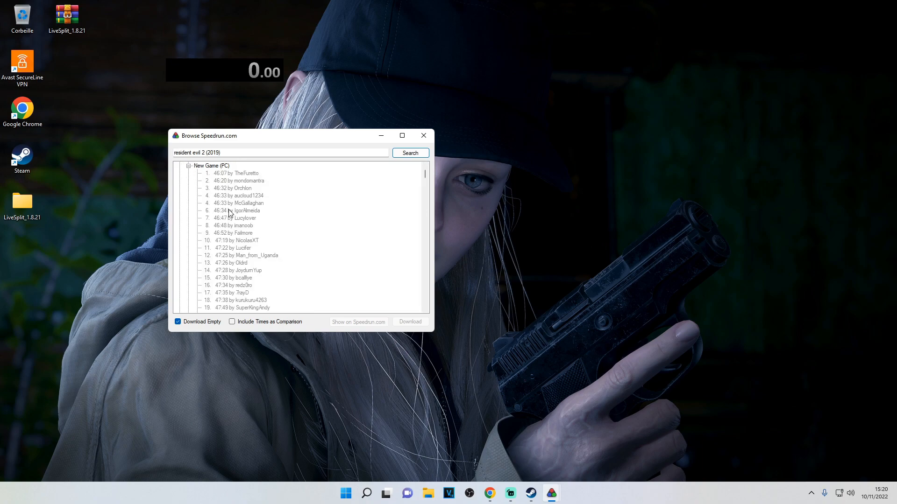
pyautogui.scroll(-20, 255, 236)
pyautogui.scroll(-20, 260, 255)
pyautogui.scroll(-20, 256, 259)
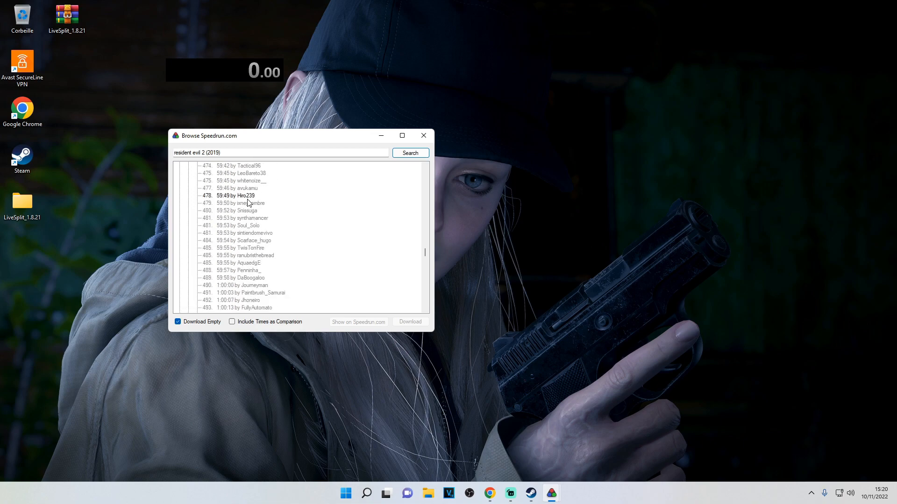
pyautogui.click(247, 197)
pyautogui.click(411, 322)
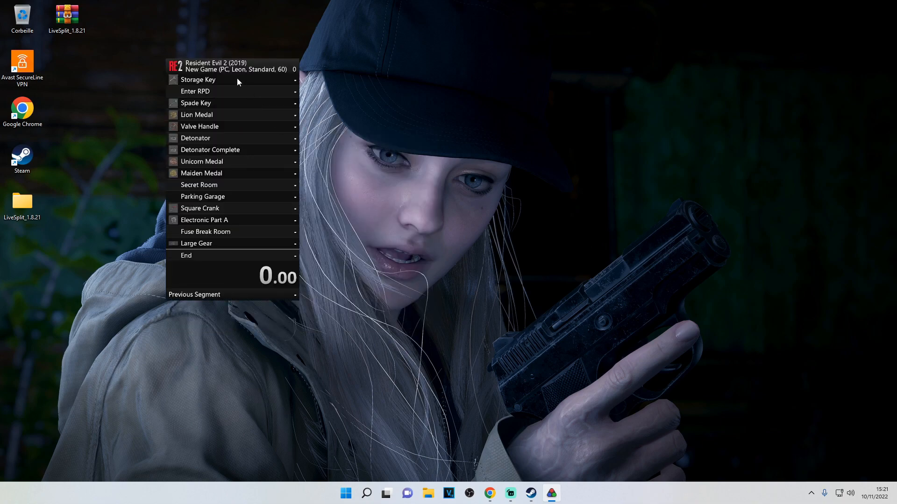
# Move the splits window toward the middle of the desktop and extend its height upward.
pyautogui.moveTo(222, 71); pyautogui.dragTo(370, 119)
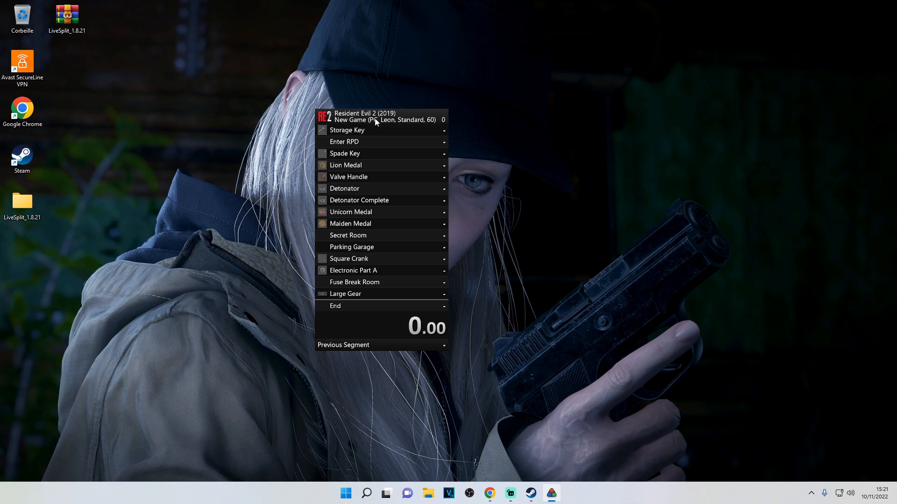
pyautogui.moveTo(375, 110); pyautogui.dragTo(375, 65)
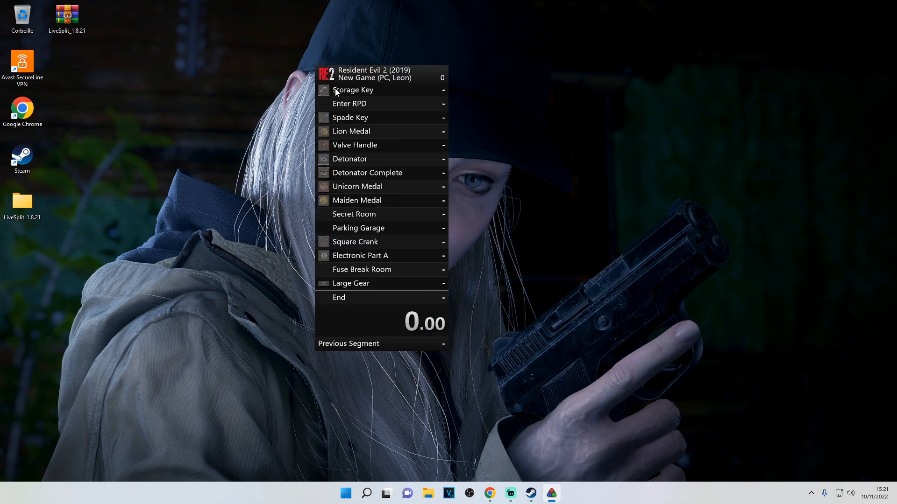
# Look through the full list of downloaded segments, from Storage Key to the final splits.
pyautogui.scroll(-11, 326, 237)
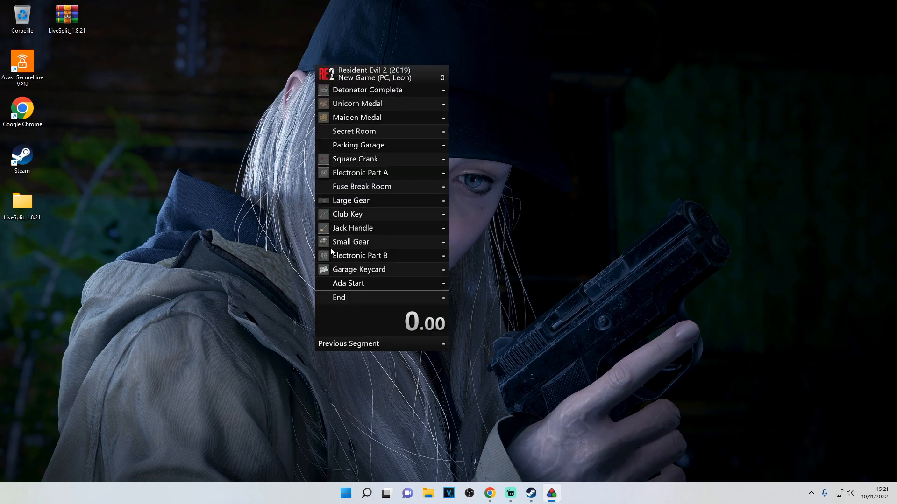
pyautogui.scroll(-9, 323, 245)
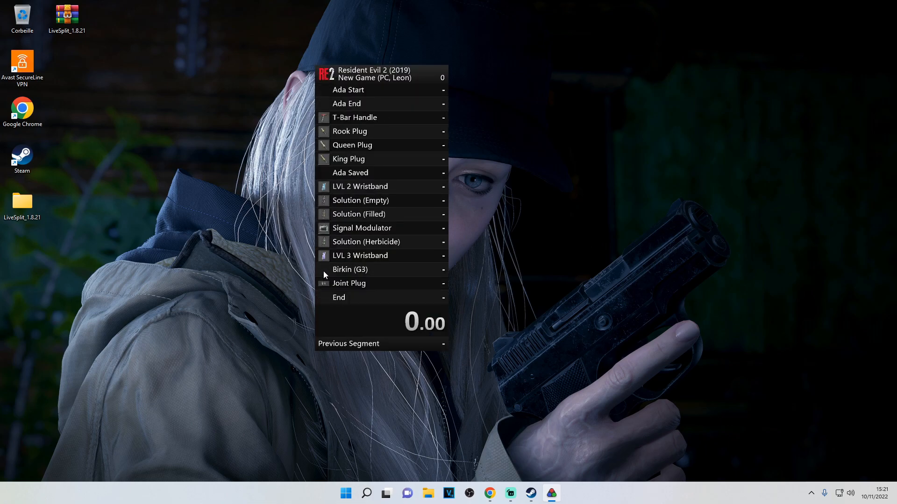
pyautogui.scroll(20, 324, 282)
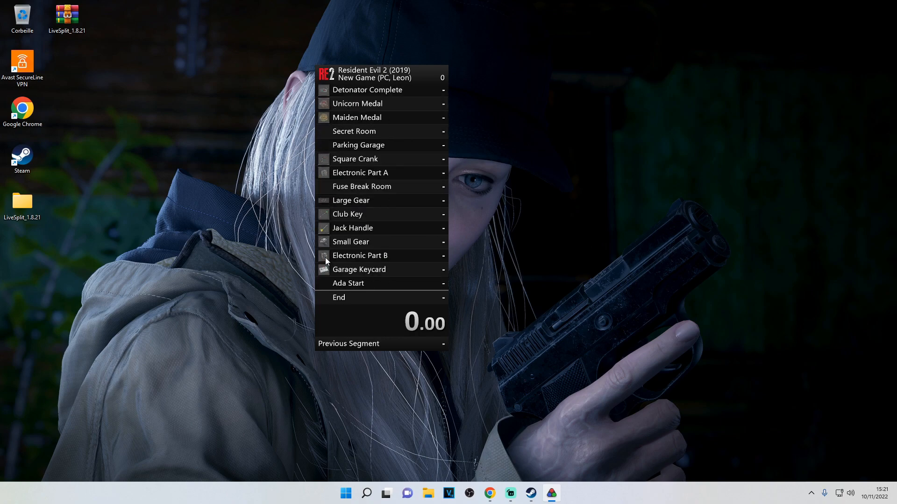
pyautogui.scroll(-8, 329, 197)
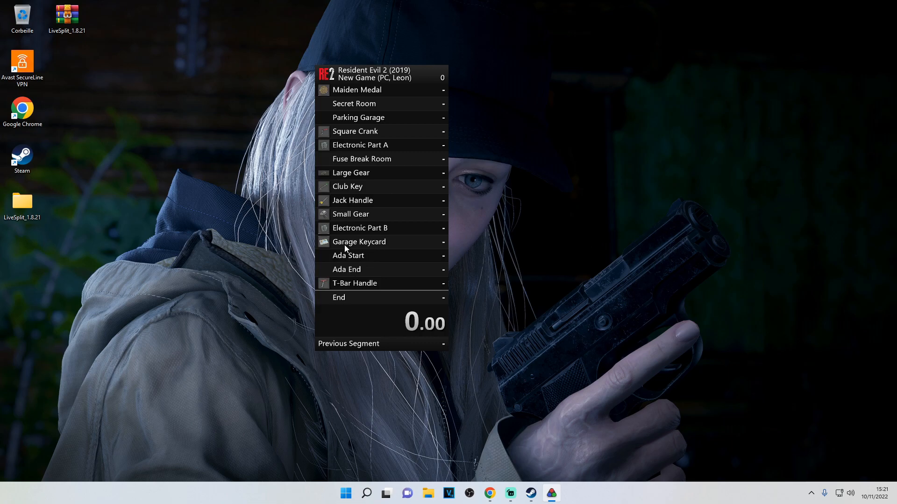
pyautogui.scroll(8, 345, 252)
pyautogui.scroll(-12, 351, 154)
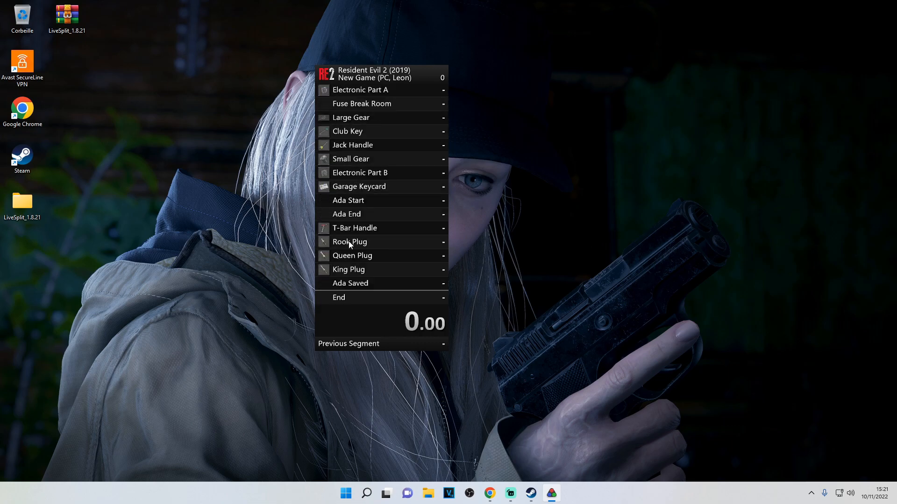
pyautogui.scroll(1, 350, 196)
pyautogui.scroll(12, 349, 198)
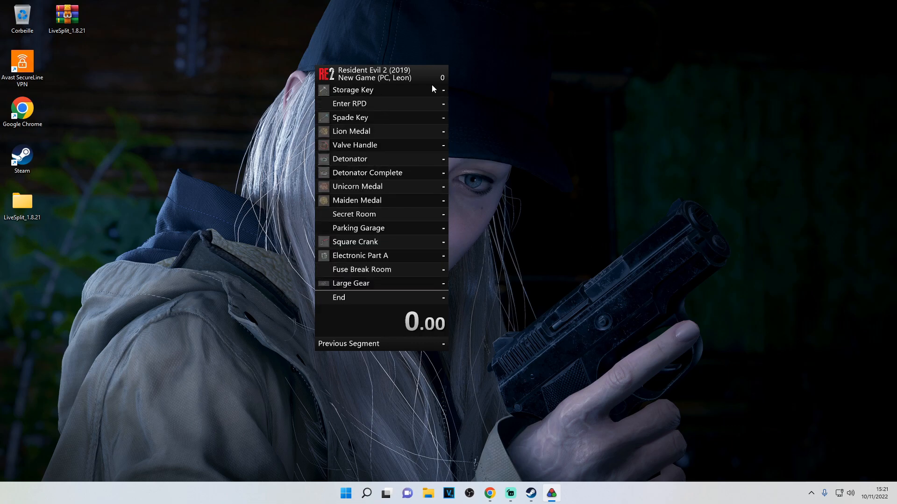
# In the splits editor, set the run category to "Leon A Normal (PC)" and activate auto splitting and load removal.
pyautogui.rightClick(389, 73)
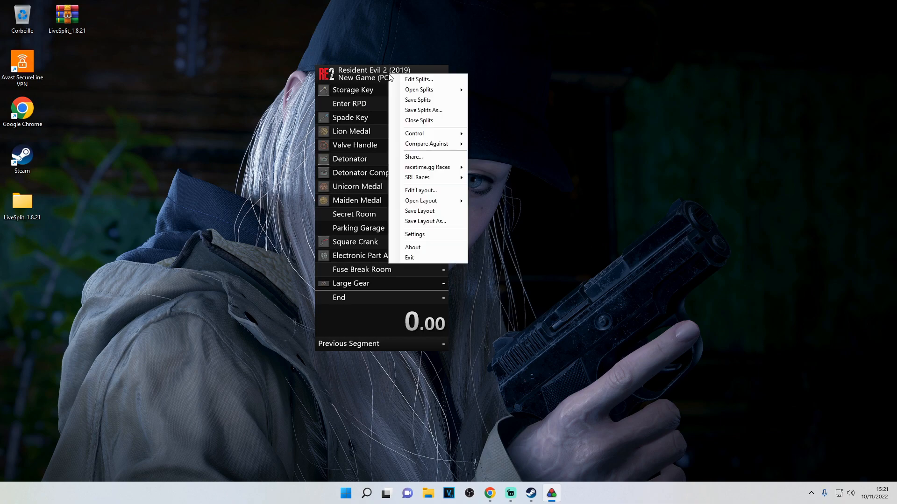
pyautogui.click(425, 80)
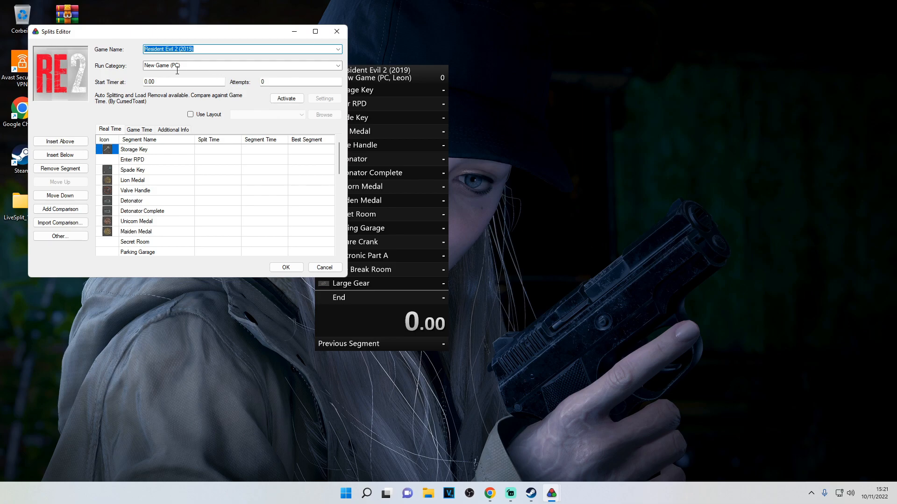
pyautogui.press('Tab')
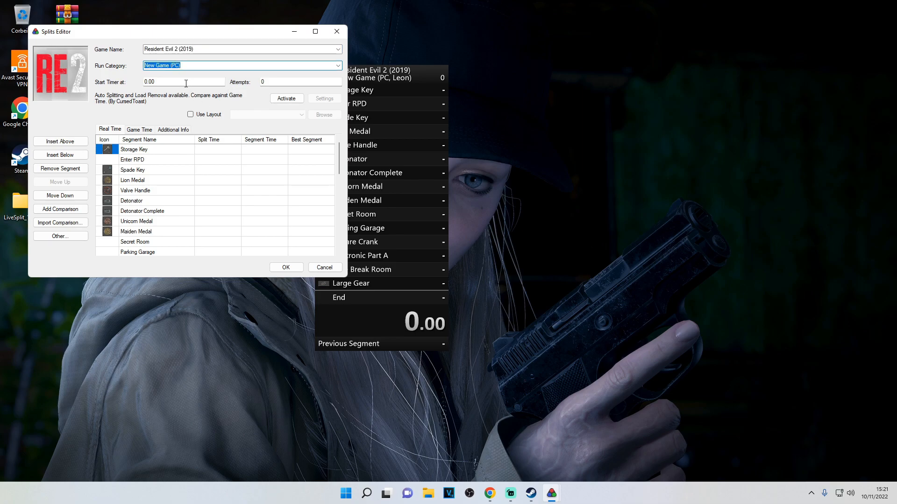
pyautogui.click(169, 65)
pyautogui.write('Le')
pyautogui.press('BackSpace')
pyautogui.press('BackSpace')
pyautogui.press('BackSpace')
pyautogui.press('BackSpace')
pyautogui.press('BackSpace')
pyautogui.press('BackSpace')
pyautogui.press('BackSpace')
pyautogui.press('BackSpace')
pyautogui.press('BackSpace')
pyautogui.press('BackSpace')
pyautogui.press('BackSpace')
pyautogui.write('Leon A Normal')
pyautogui.click(286, 98)
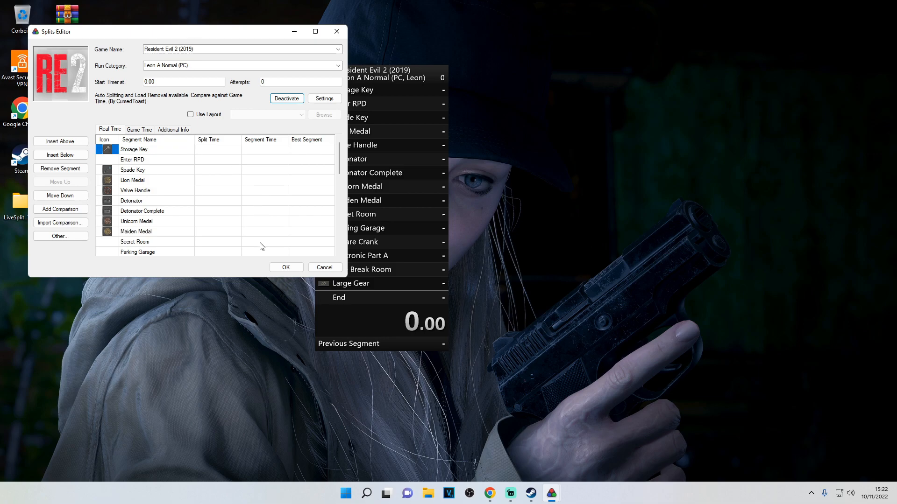
# Apply the splits editor settings and look through the segments in the splits window.
pyautogui.click(282, 268)
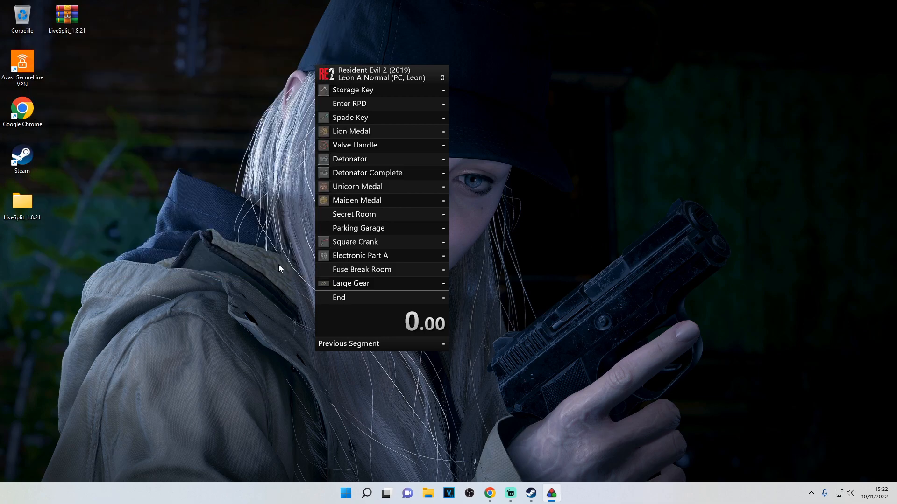
pyautogui.moveTo(356, 79); pyautogui.dragTo(297, 83)
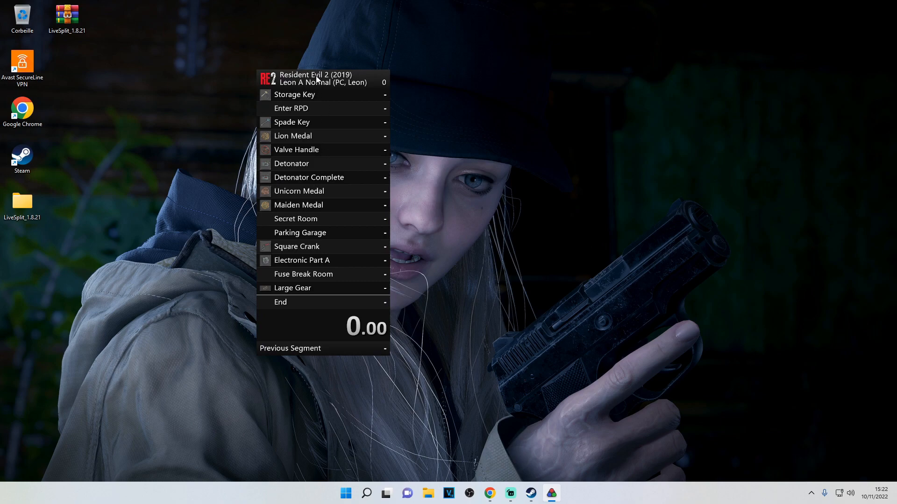
pyautogui.moveTo(316, 80); pyautogui.dragTo(501, 83)
pyautogui.scroll(-10, 489, 267)
pyautogui.scroll(-10, 487, 266)
pyautogui.scroll(20, 485, 262)
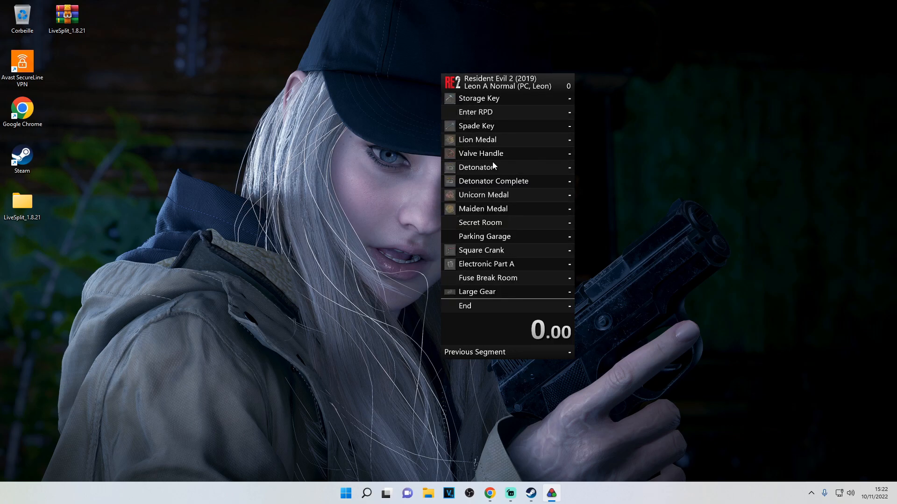
# Switch to Streamlabs Desktop and arrange its window beside the splits window so both are fully visible.
pyautogui.moveTo(484, 79); pyautogui.dragTo(310, 88)
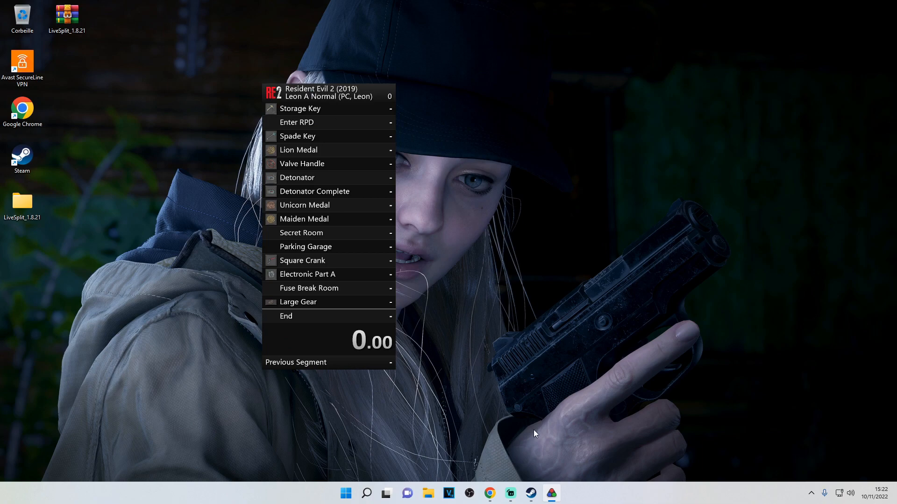
pyautogui.click(512, 495)
pyautogui.moveTo(470, 103); pyautogui.dragTo(667, 94)
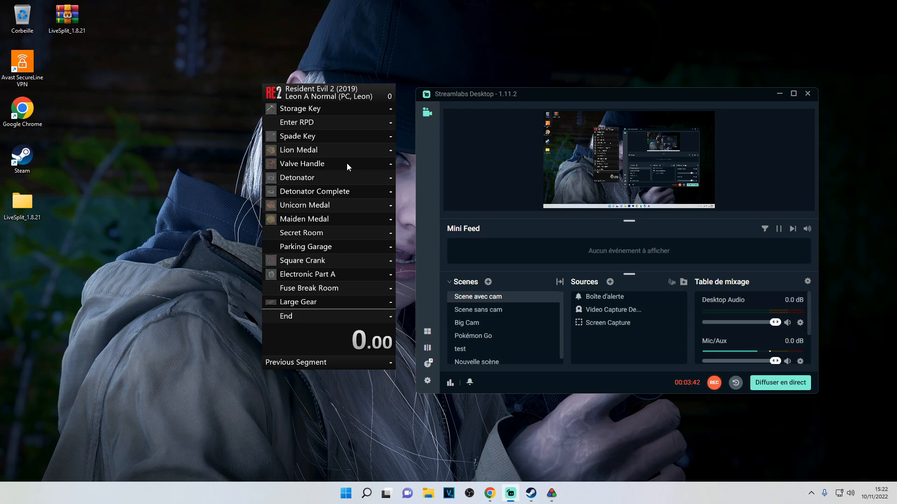
# In the LiveSplit layout settings, set the title background to Plain and reduce its color's alpha to 0.
pyautogui.rightClick(322, 166)
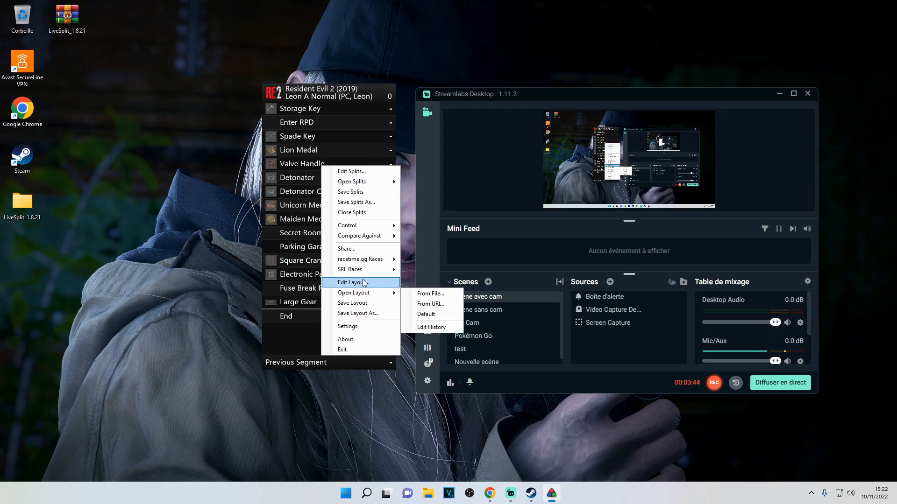
pyautogui.click(360, 281)
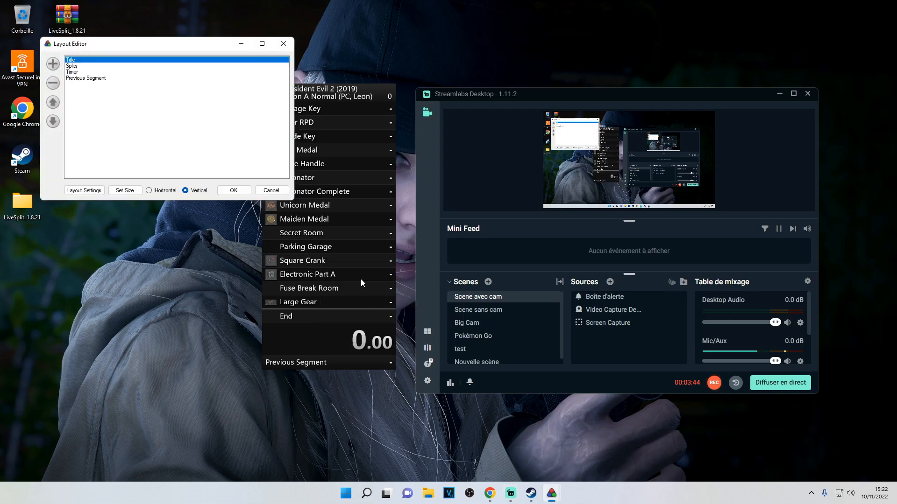
pyautogui.click(87, 190)
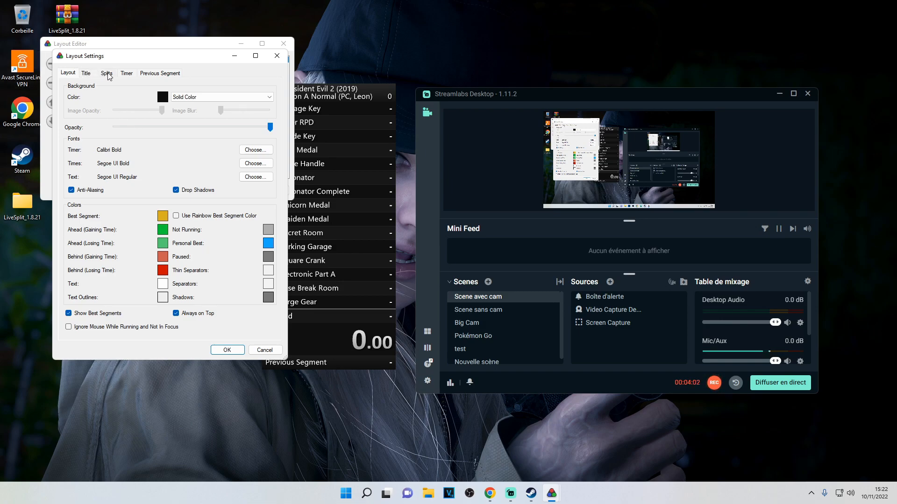
pyautogui.click(87, 73)
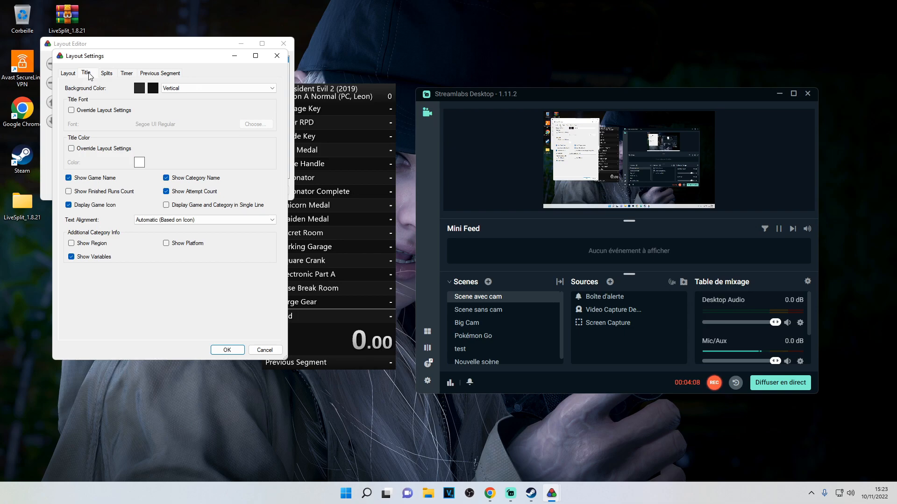
pyautogui.click(193, 89)
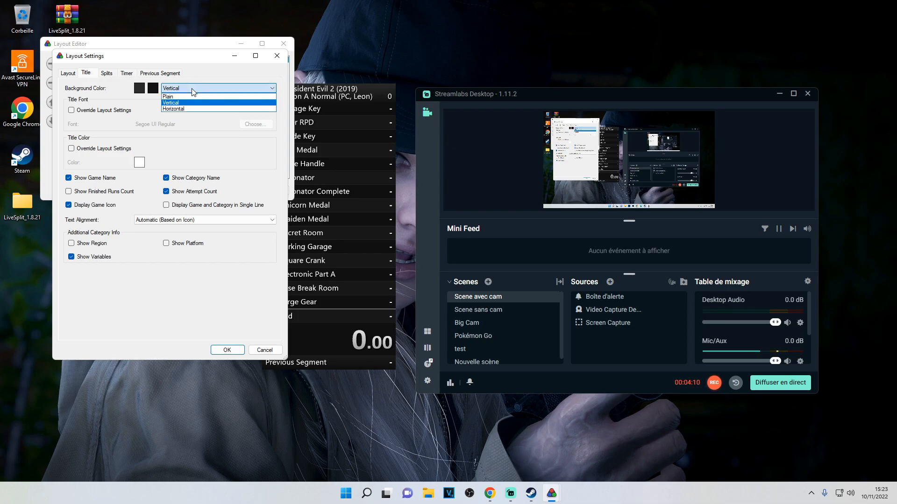
pyautogui.click(166, 97)
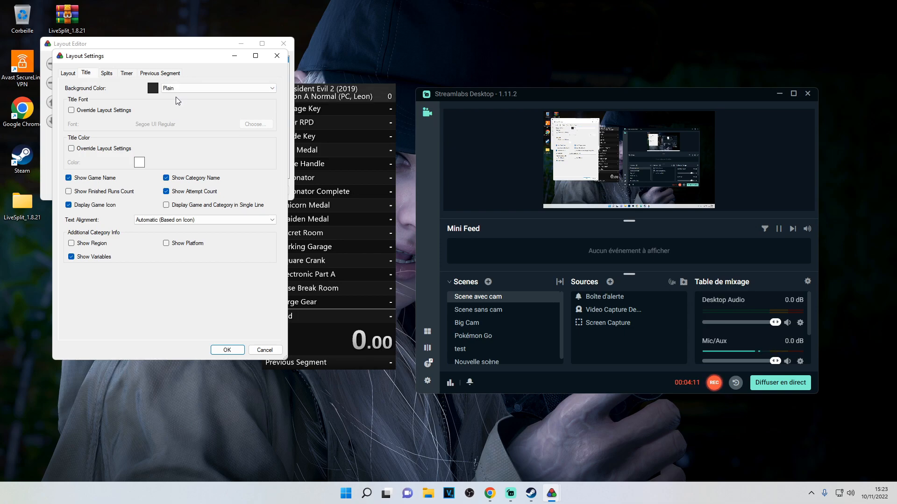
pyautogui.click(152, 90)
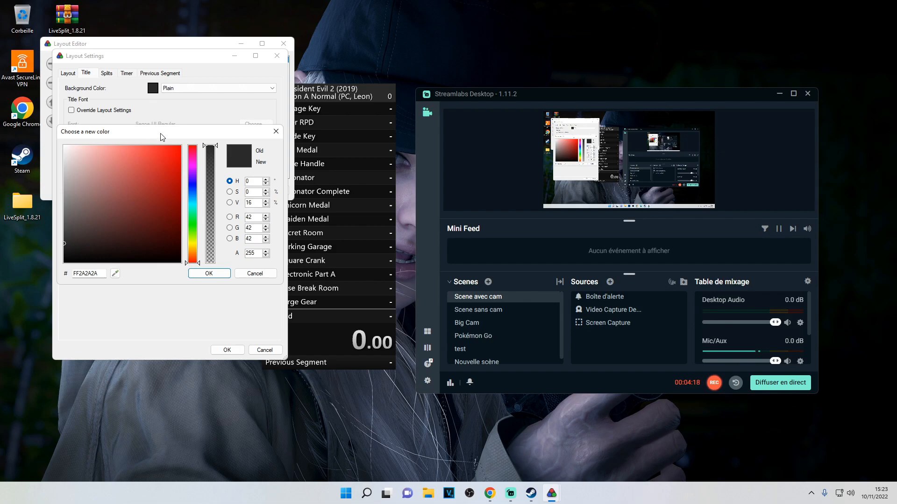
pyautogui.click(211, 148)
pyautogui.moveTo(211, 152); pyautogui.dragTo(209, 264)
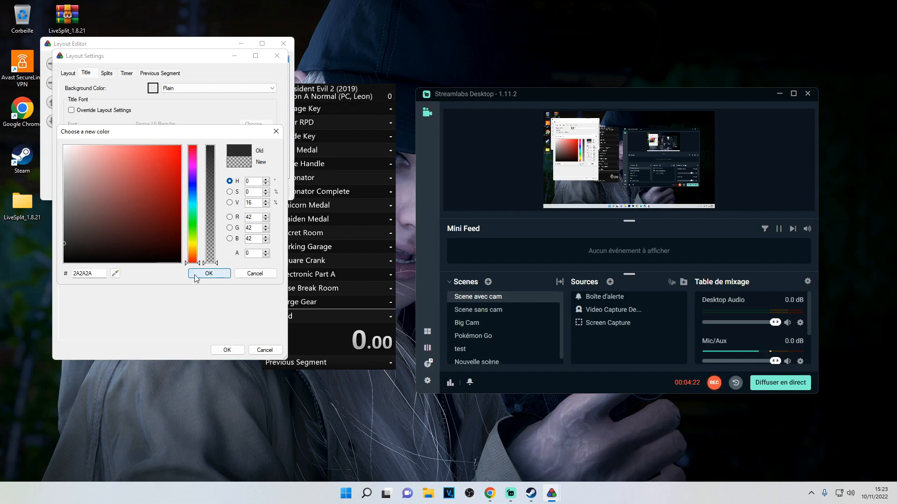
pyautogui.click(196, 275)
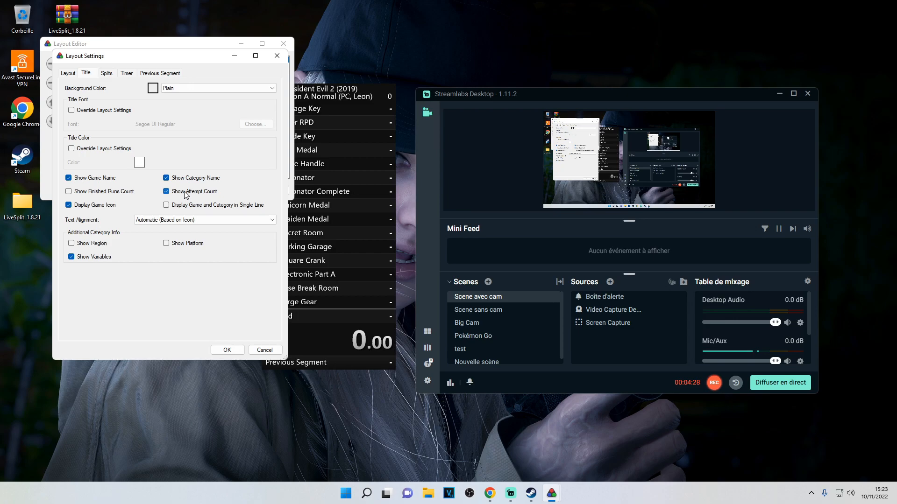
# Set the splits background to Plain with a color alpha of 0, and turn off the thin separators.
pyautogui.click(107, 74)
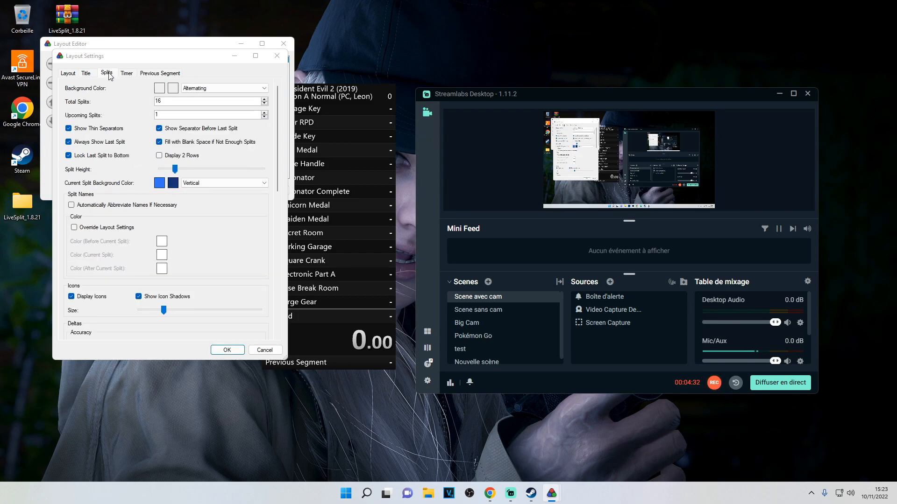
pyautogui.click(187, 88)
pyautogui.click(190, 100)
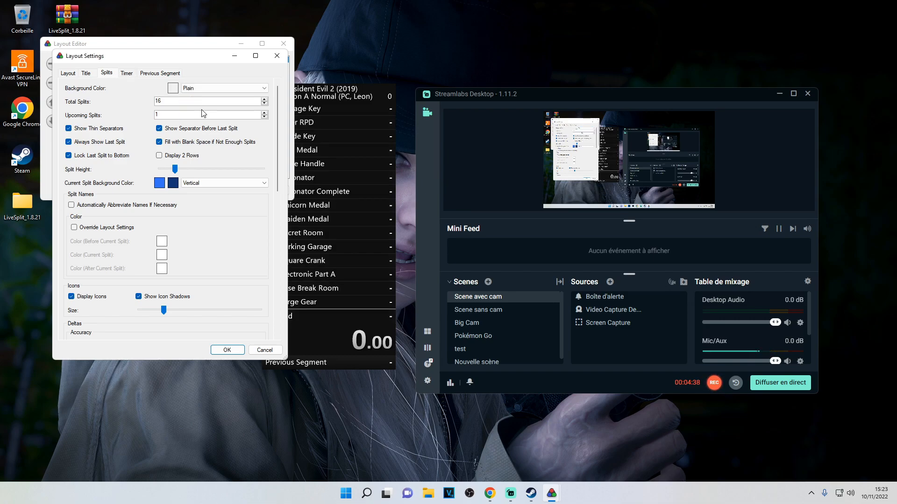
pyautogui.click(173, 88)
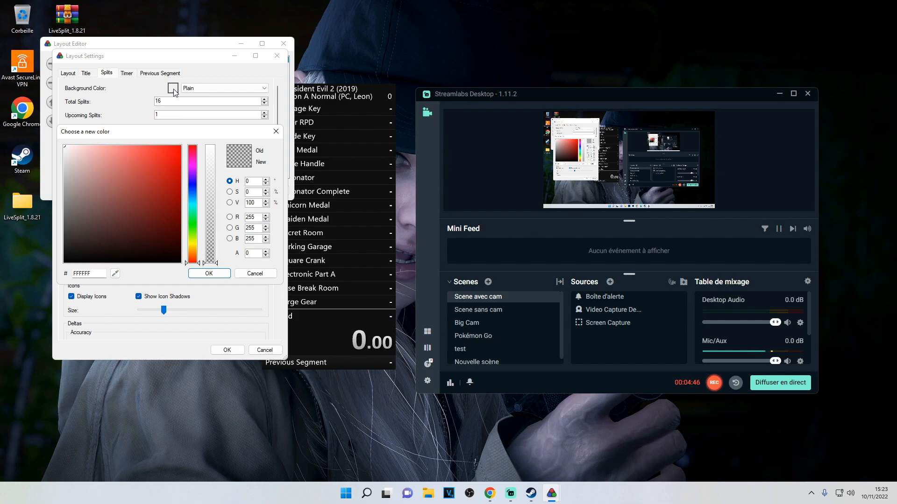
pyautogui.click(215, 271)
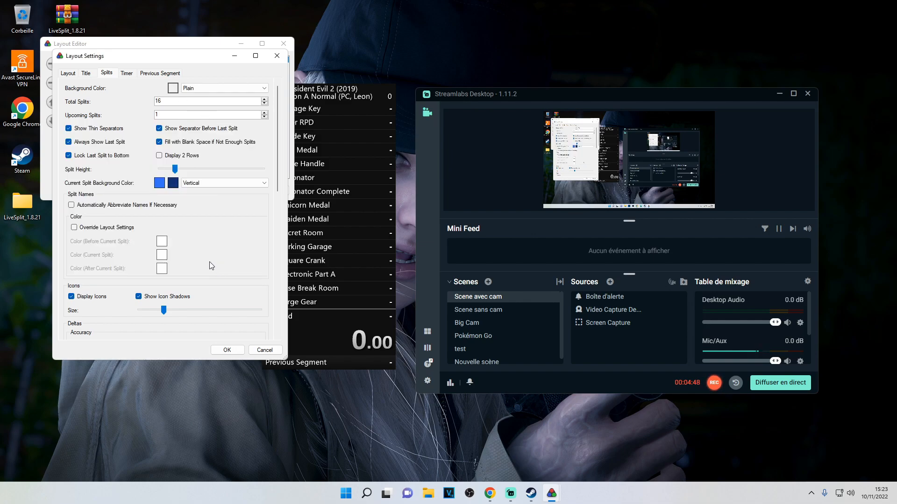
pyautogui.click(69, 129)
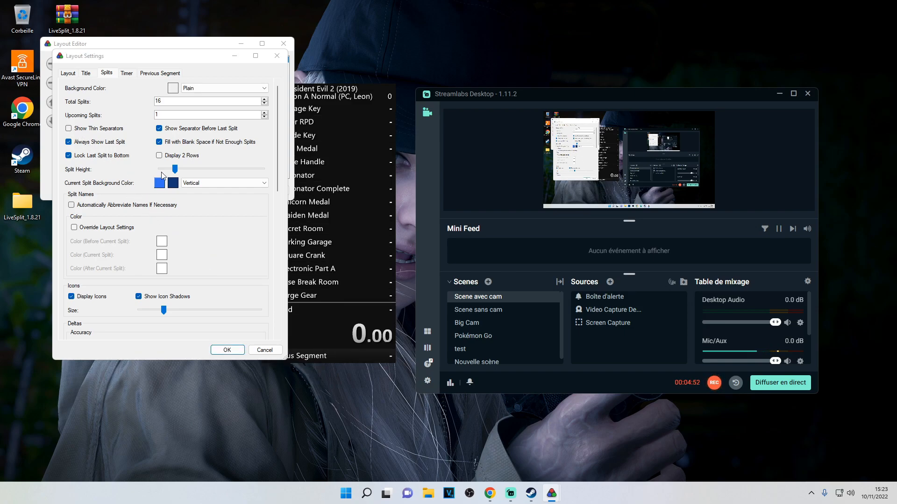
# Check the transparency of the timer's plain background color.
pyautogui.click(127, 74)
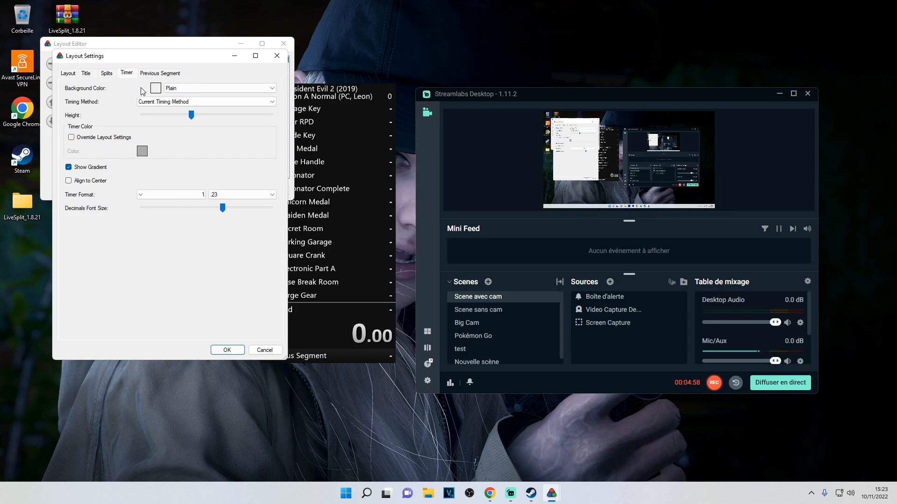
pyautogui.click(157, 89)
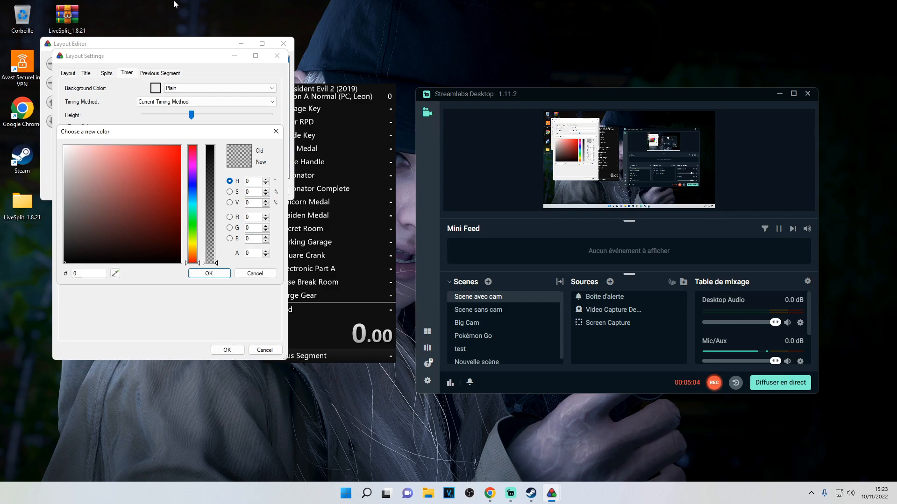
pyautogui.click(213, 275)
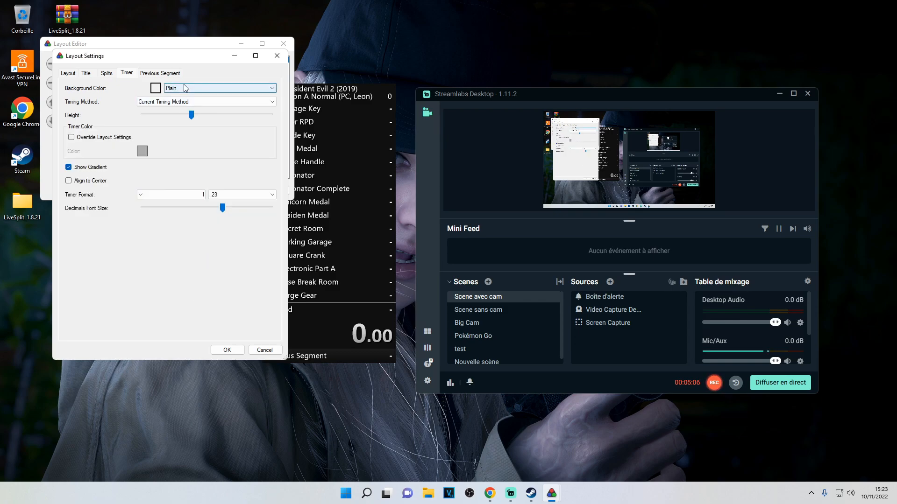
# Set the Previous Segment background to Plain and make its color transparent.
pyautogui.click(162, 72)
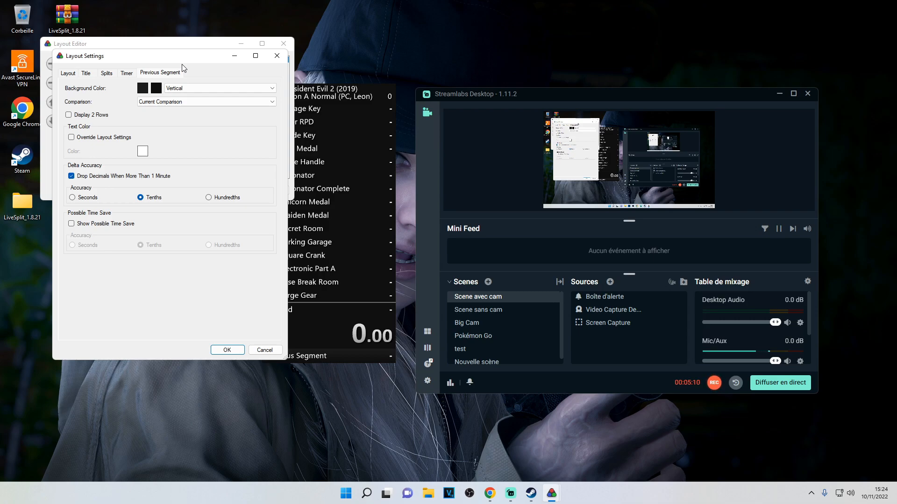
pyautogui.click(189, 88)
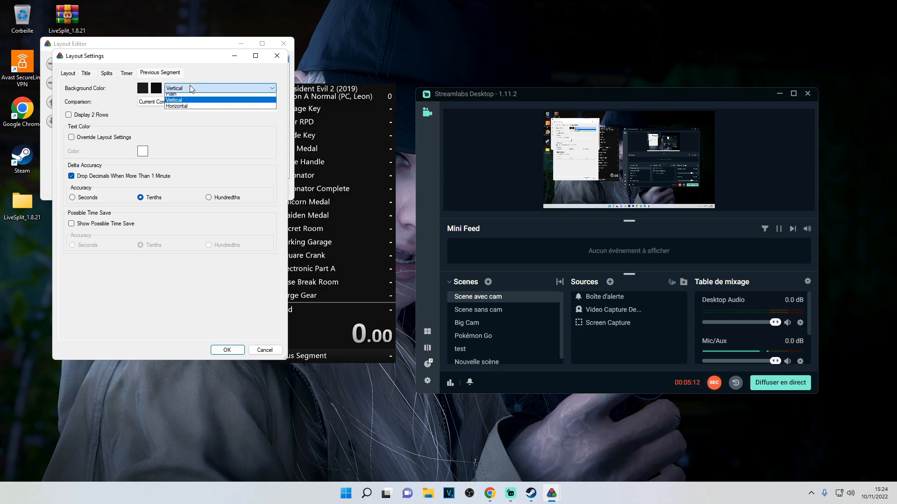
pyautogui.click(186, 97)
pyautogui.click(155, 89)
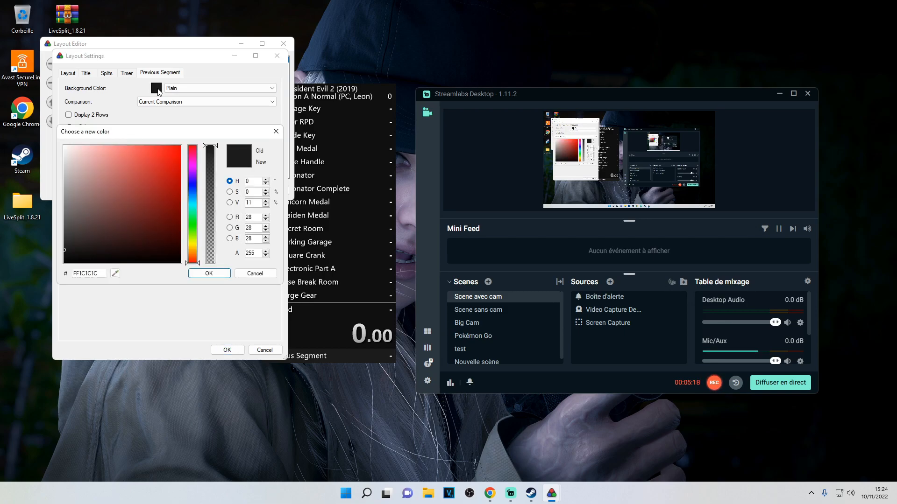
pyautogui.moveTo(212, 149); pyautogui.dragTo(218, 256)
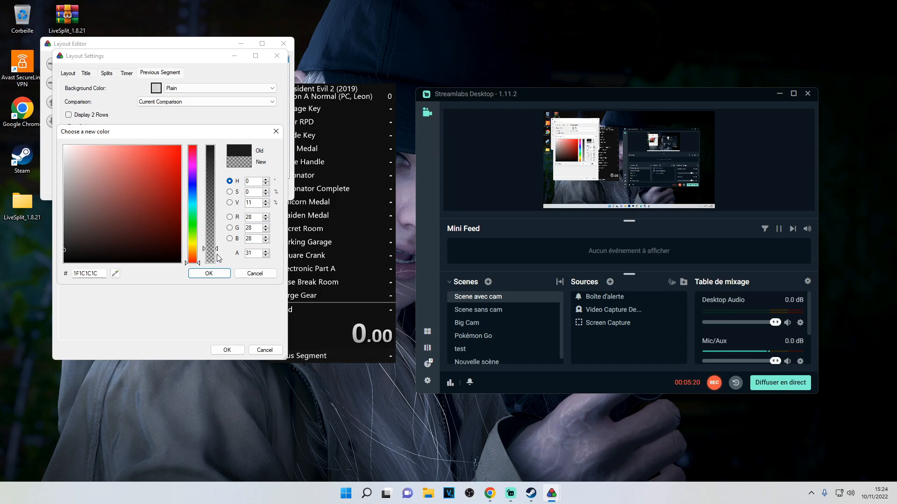
pyautogui.click(205, 272)
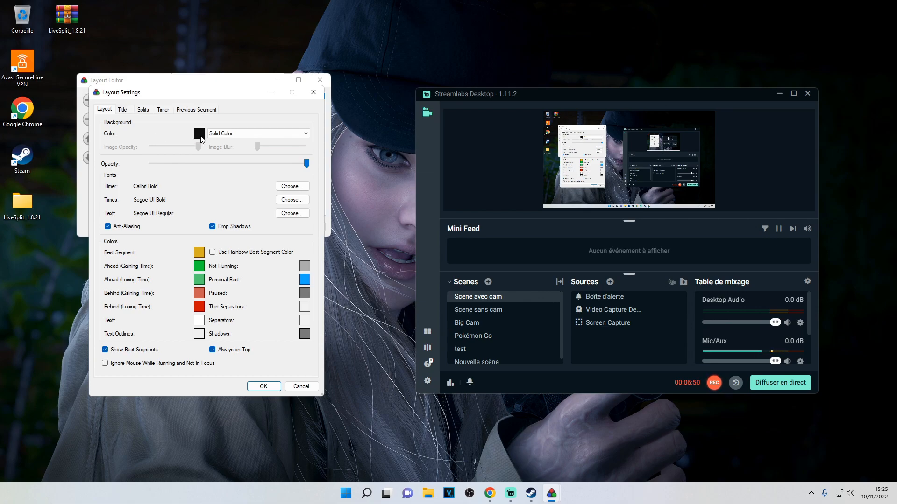
# Set the overall layout background to a solid color of RGB 70, 63, 63 and apply the layout changes.
pyautogui.click(197, 136)
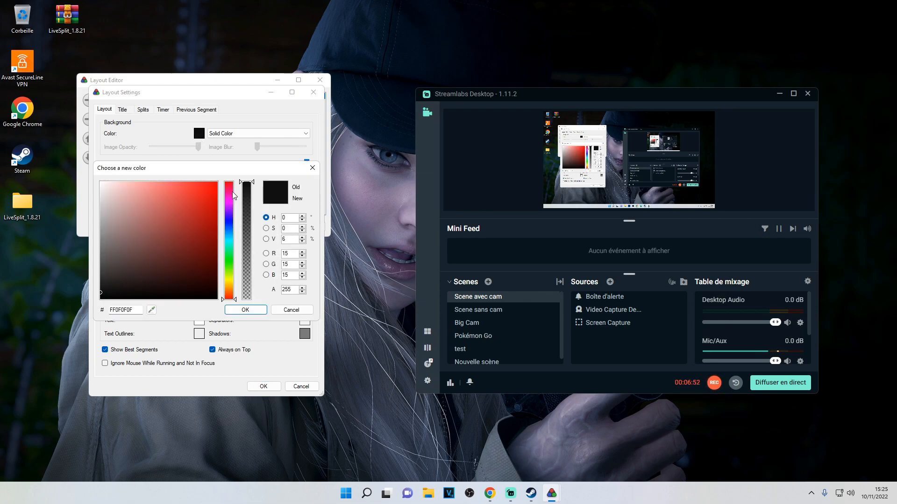
pyautogui.doubleClick(290, 252)
pyautogui.write('70')
pyautogui.press('Tab')
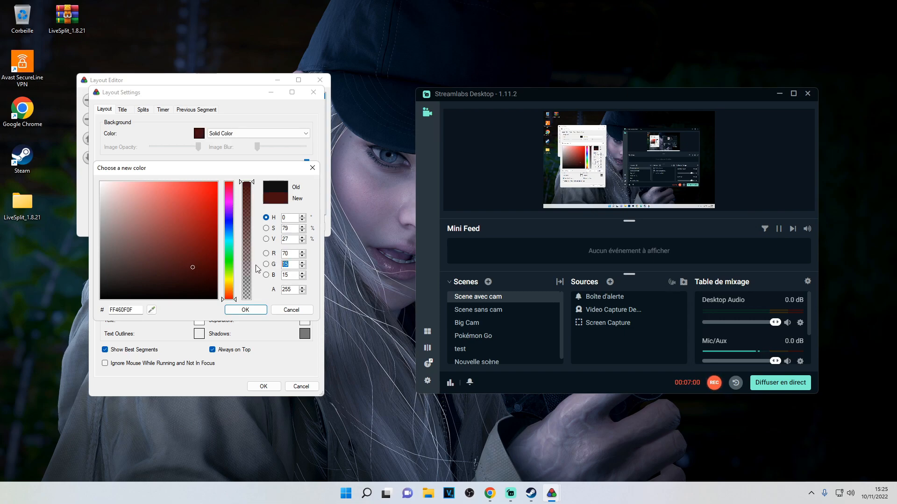
pyautogui.write('63')
pyautogui.press('Tab')
pyautogui.write('63')
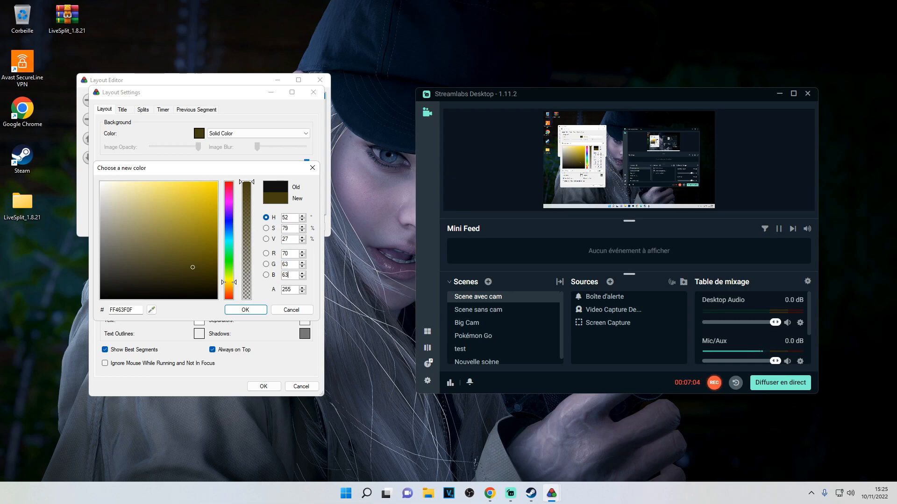
pyautogui.click(245, 309)
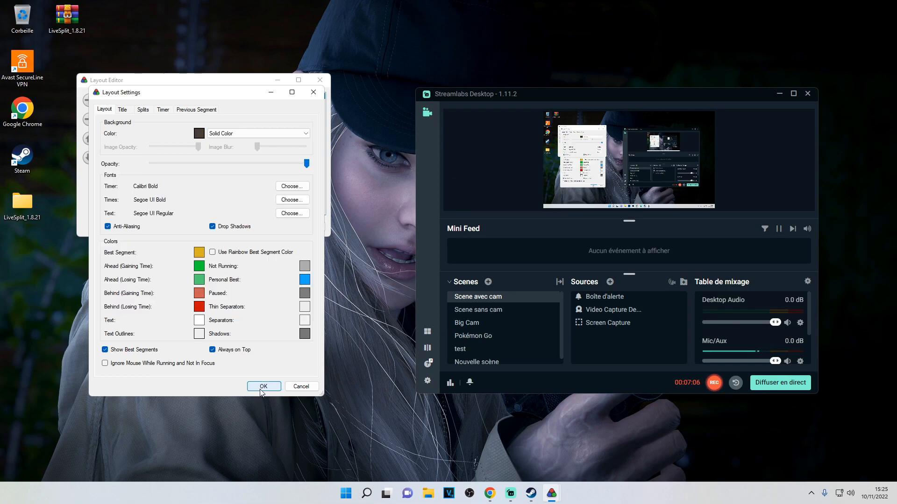
pyautogui.click(263, 386)
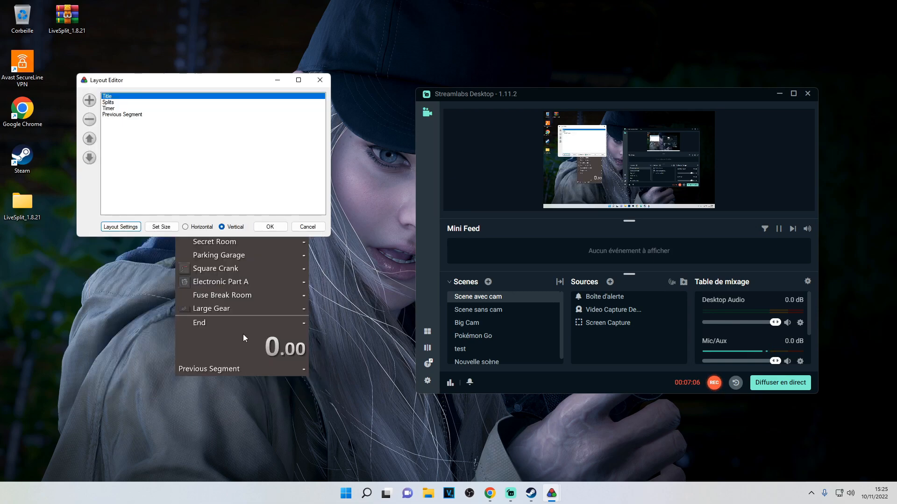
pyautogui.click(270, 227)
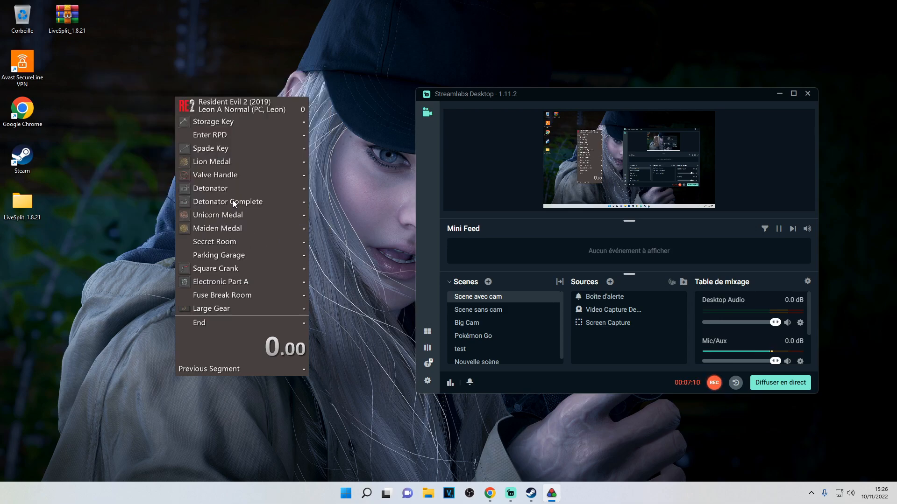
# Set the timer's comparison timing method to Game Time.
pyautogui.rightClick(245, 220)
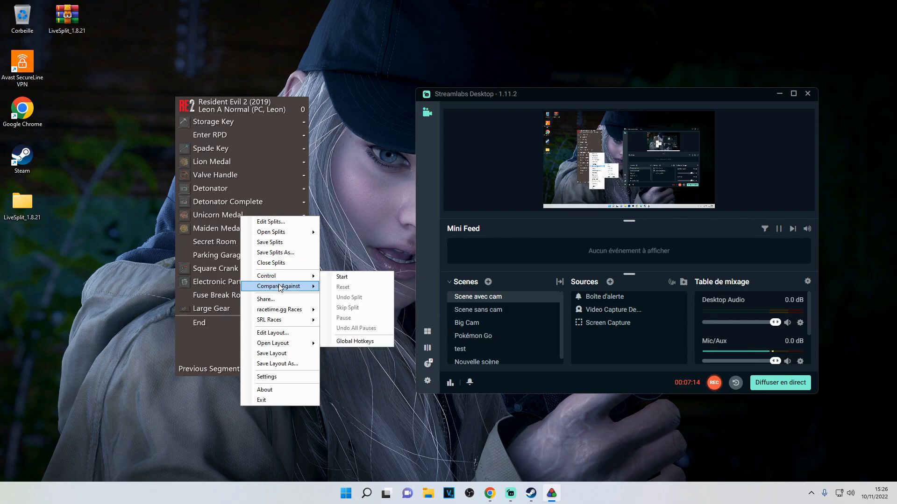
pyautogui.moveTo(280, 287)
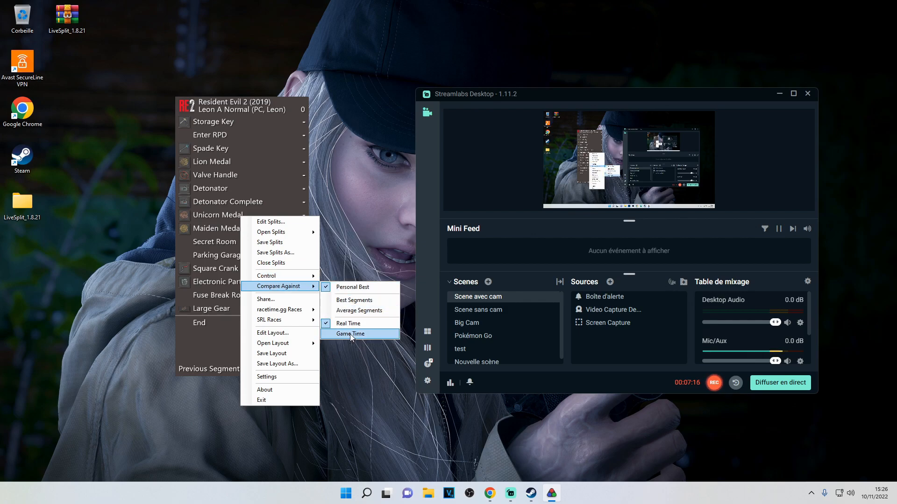
pyautogui.click(349, 335)
# Save the splits in the Documents folder as "mon reglage de speedrun".
pyautogui.rightClick(271, 285)
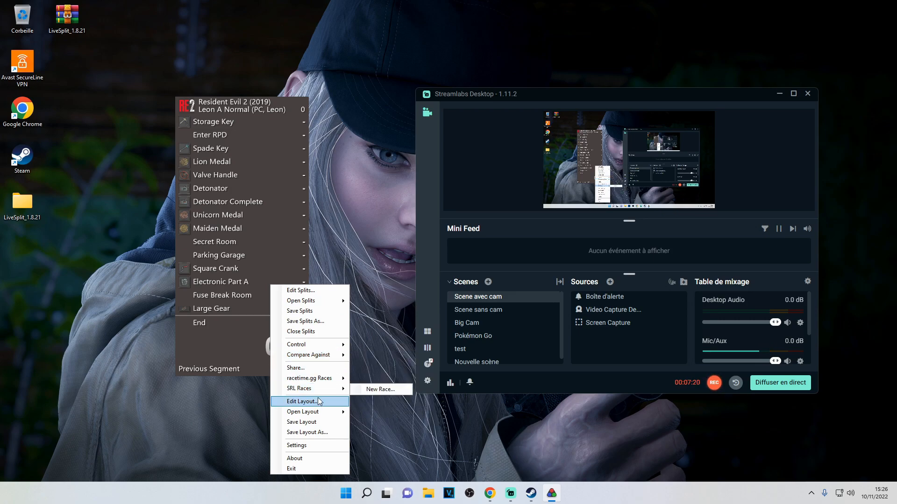
pyautogui.click(311, 309)
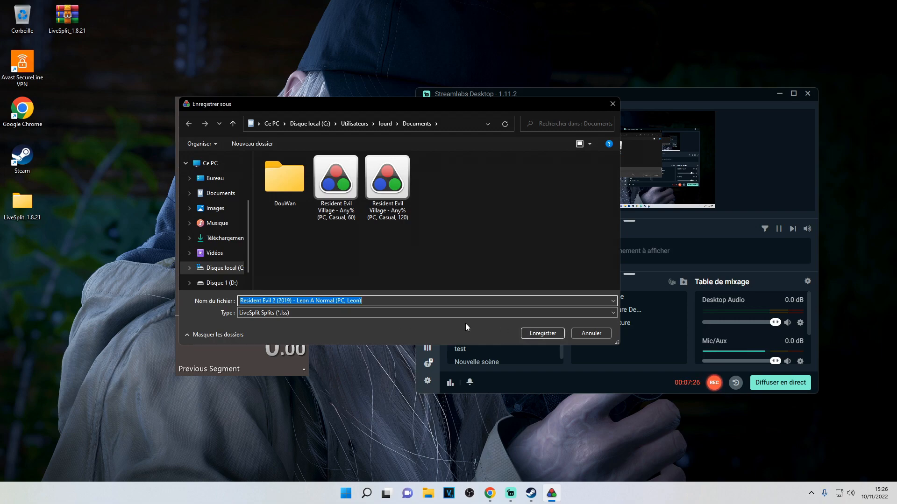
pyautogui.write('mo')
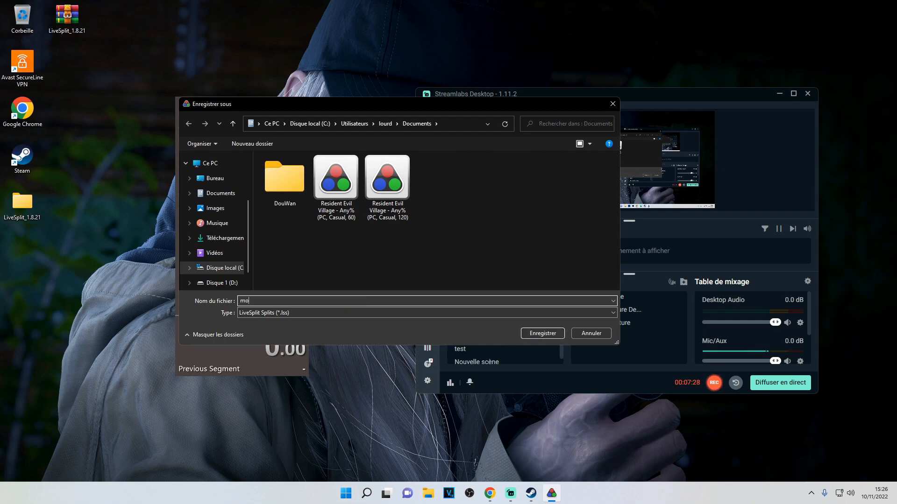
pyautogui.write('n reglage de speedrun')
pyautogui.press('Return')
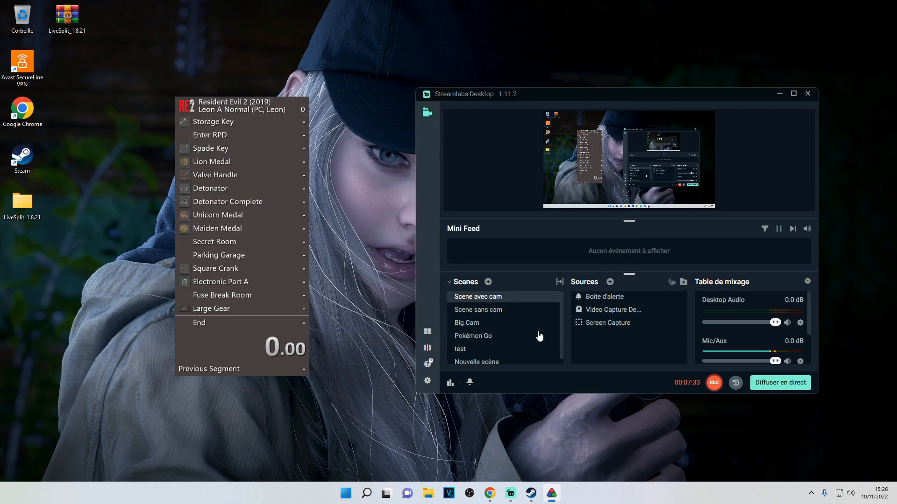
# Save the layout in the Documents folder as "re2".
pyautogui.rightClick(236, 265)
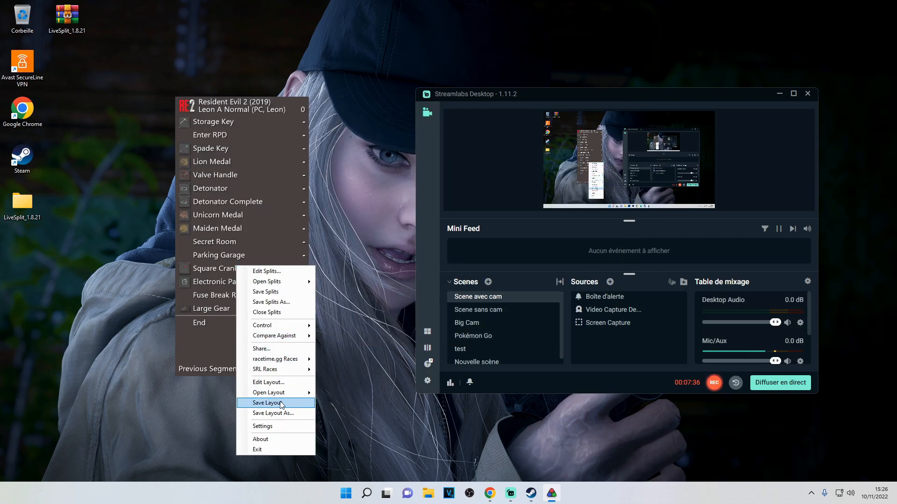
pyautogui.click(291, 402)
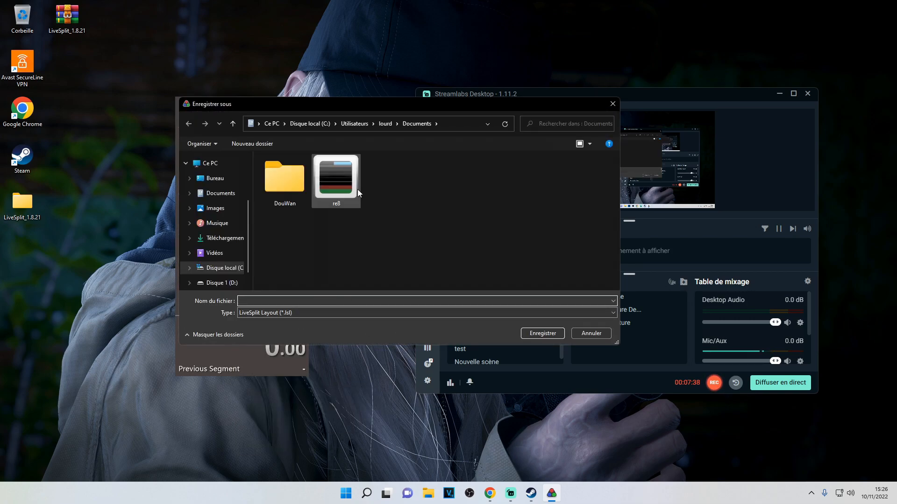
pyautogui.write('re2')
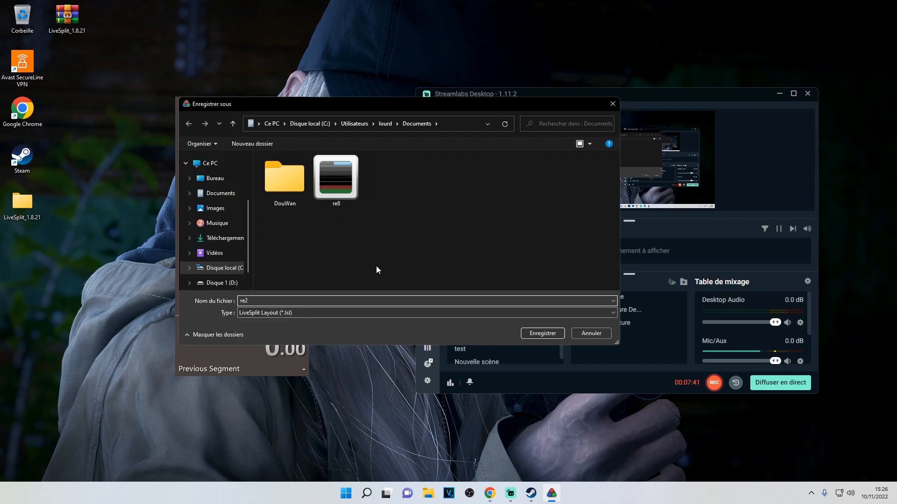
pyautogui.click(532, 336)
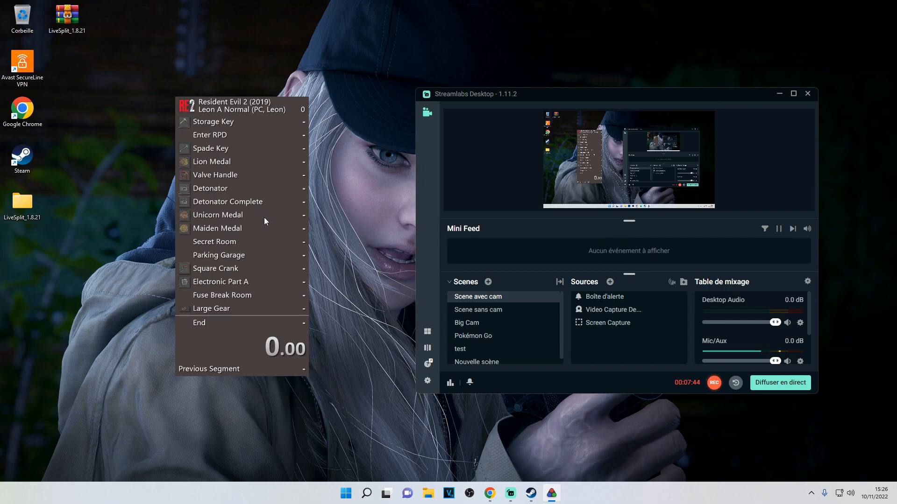
# Review the Game Time segment list in the splits editor from Storage Key through End, and close the editor.
pyautogui.rightClick(226, 118)
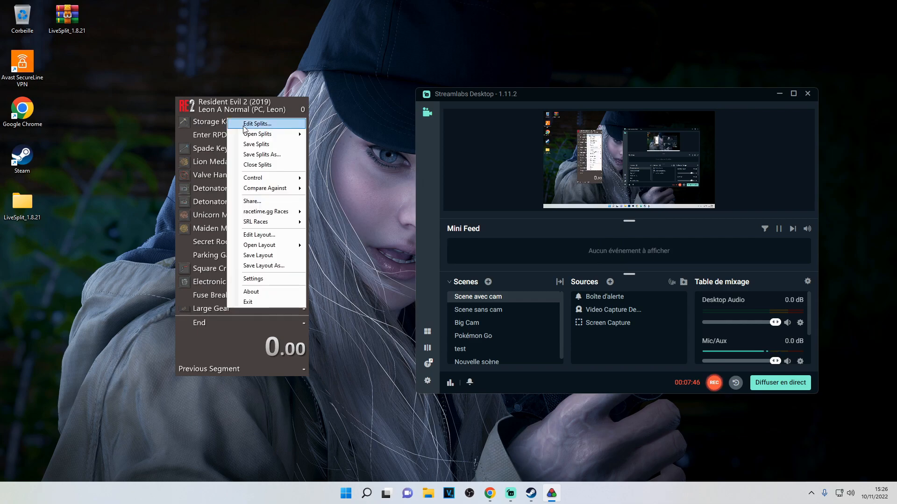
pyautogui.click(248, 128)
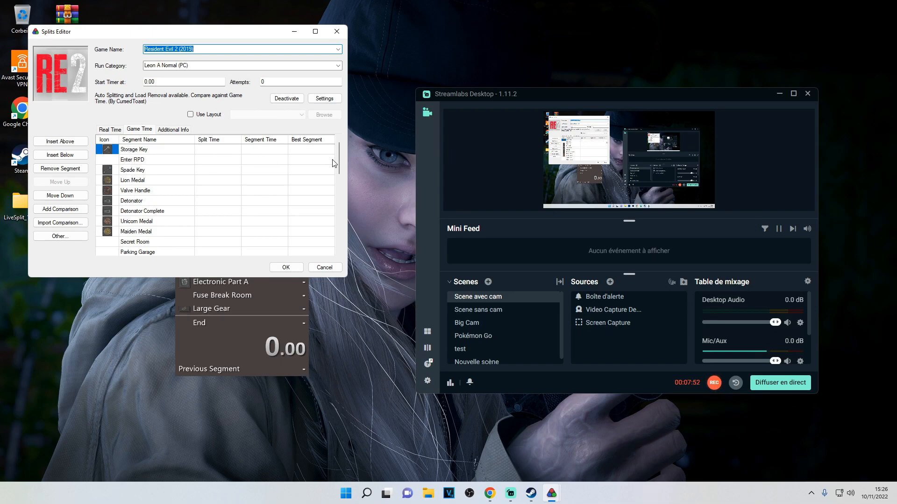
pyautogui.moveTo(340, 164)
pyautogui.mouseDown()
pyautogui.moveTo(340, 171)
pyautogui.moveTo(340, 147)
pyautogui.mouseUp()
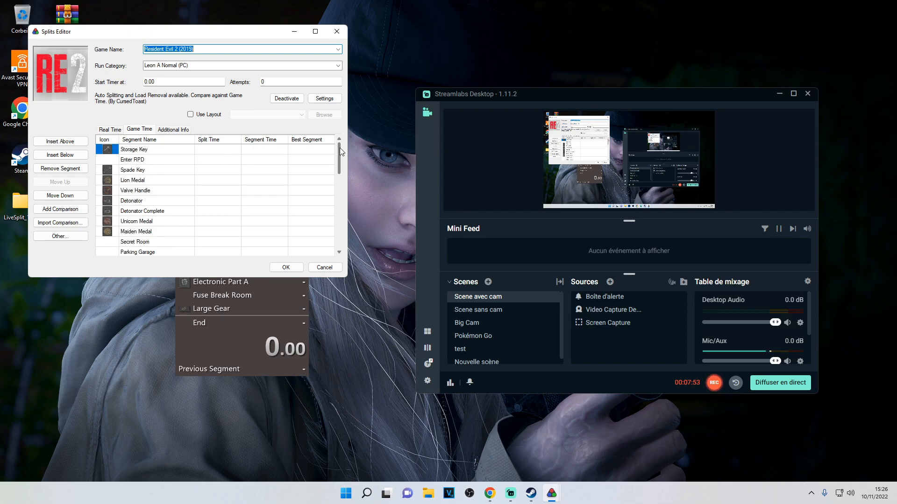
pyautogui.click(135, 161)
pyautogui.click(135, 162)
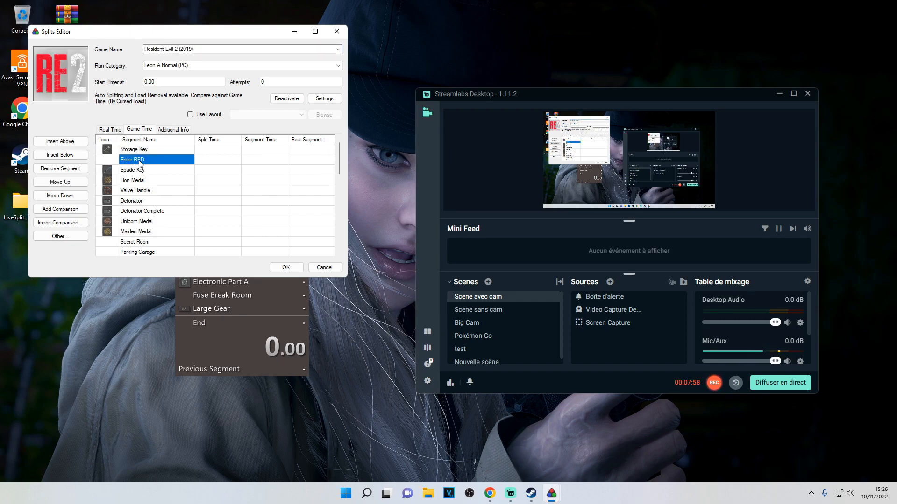
pyautogui.click(133, 172)
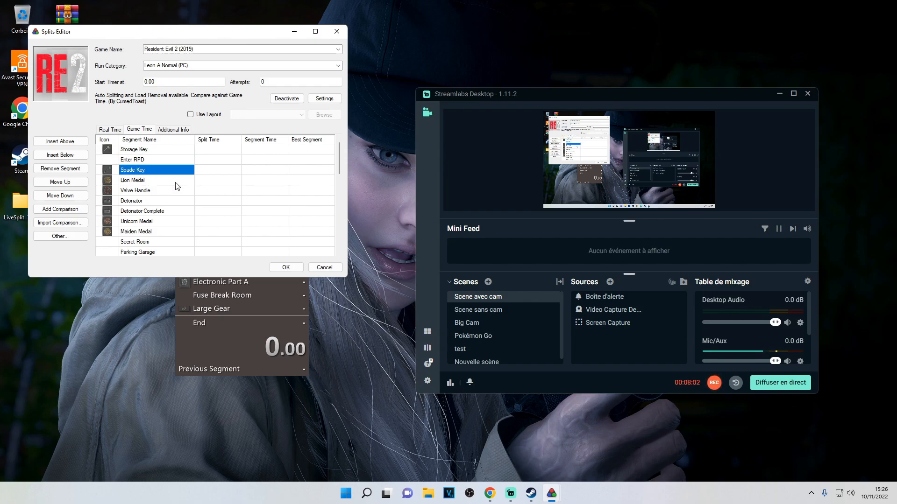
pyautogui.click(133, 181)
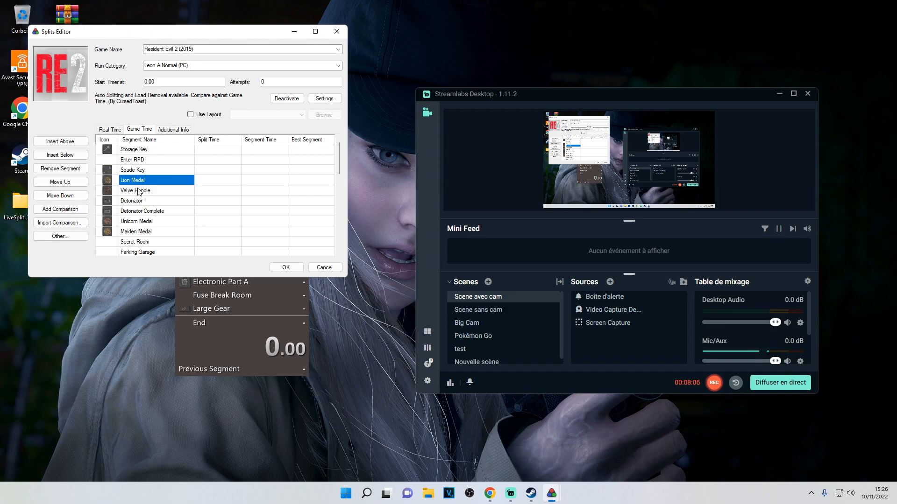
pyautogui.click(138, 192)
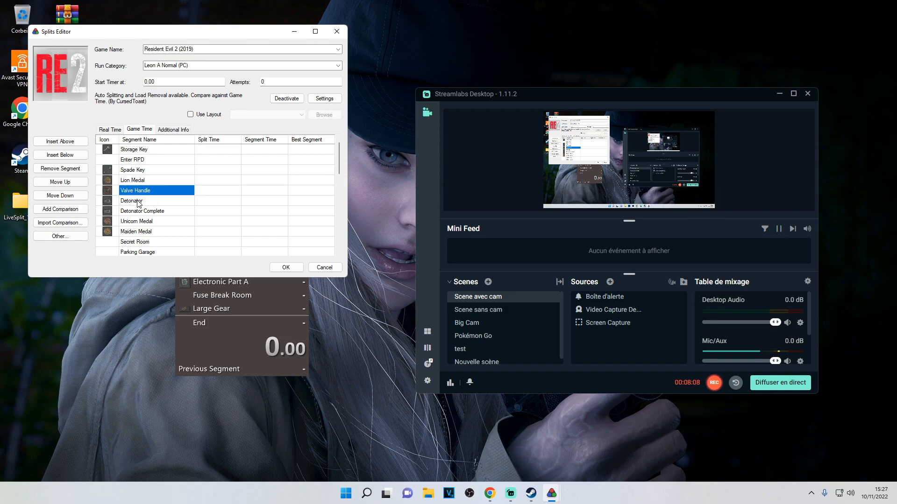
pyautogui.click(139, 202)
pyautogui.click(140, 213)
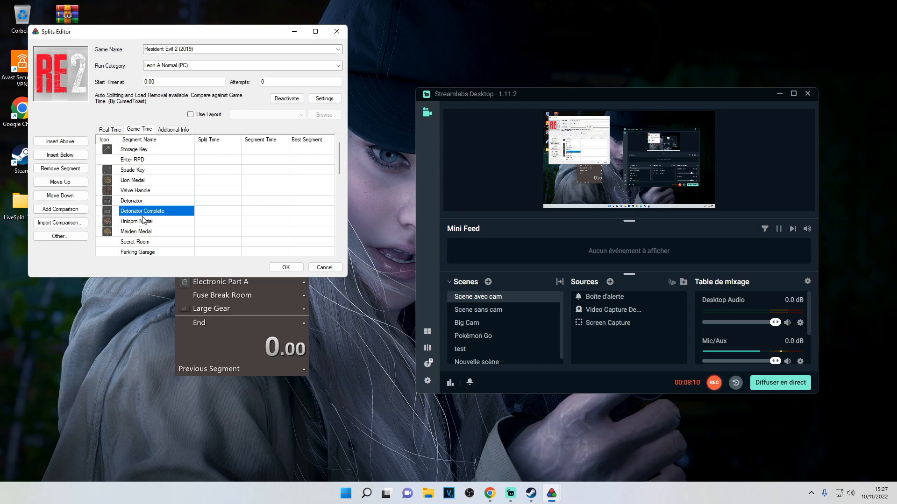
pyautogui.click(150, 222)
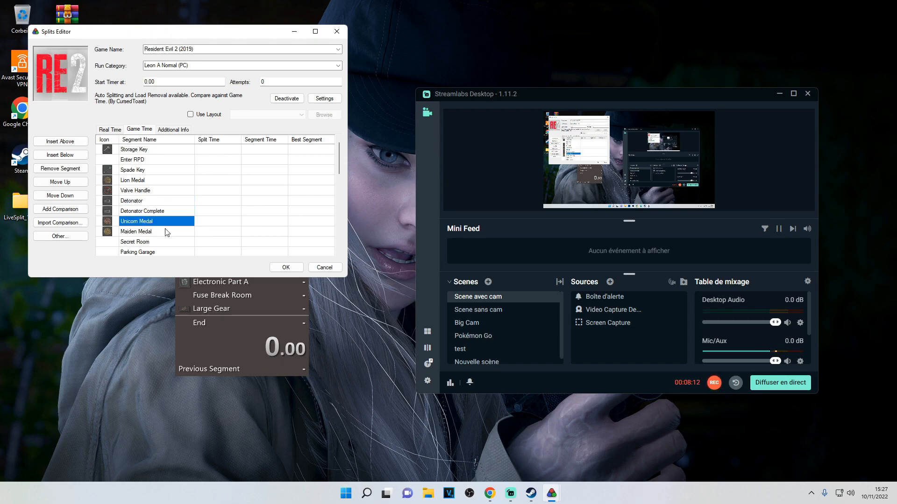
pyautogui.click(147, 212)
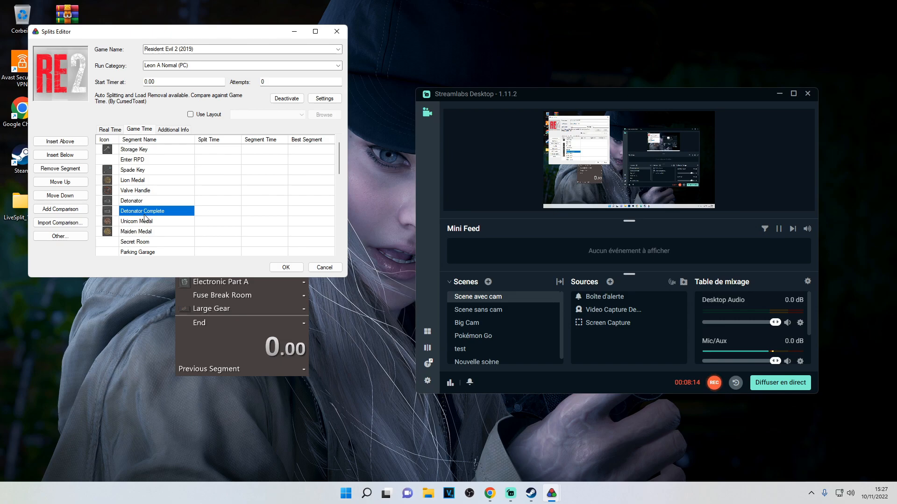
pyautogui.click(143, 224)
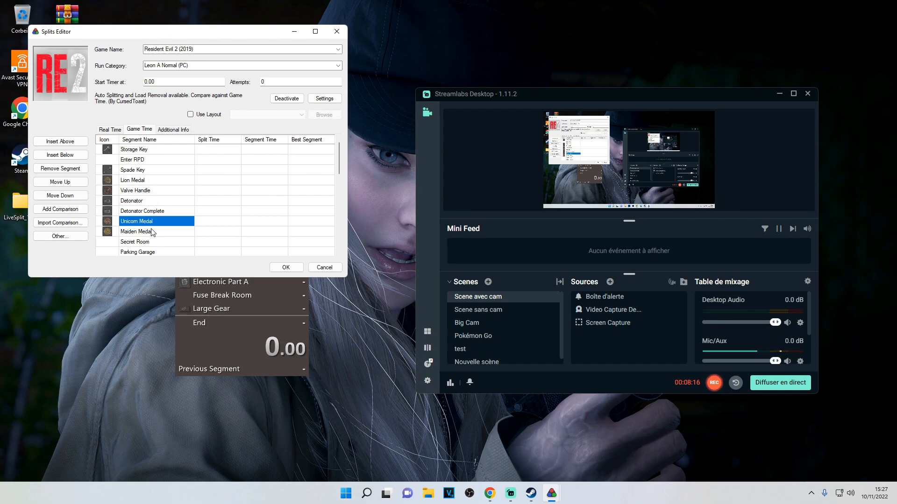
pyautogui.moveTo(340, 170); pyautogui.dragTo(340, 184)
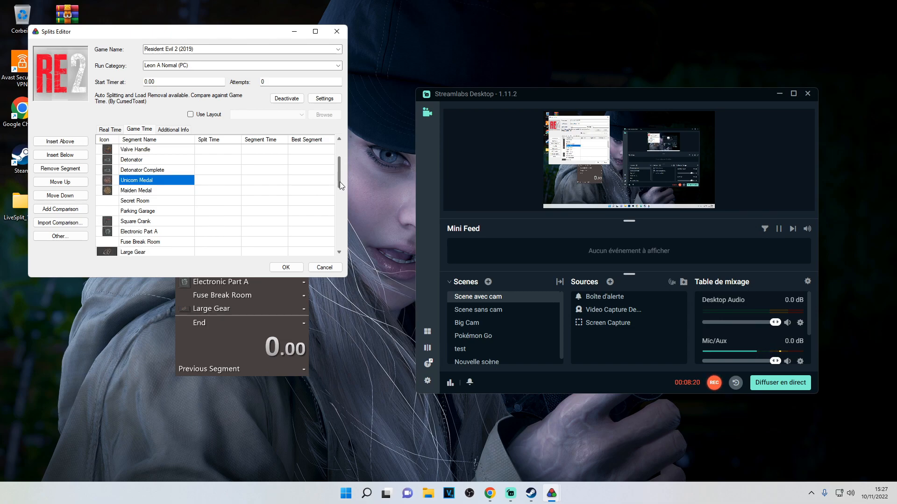
pyautogui.click(165, 192)
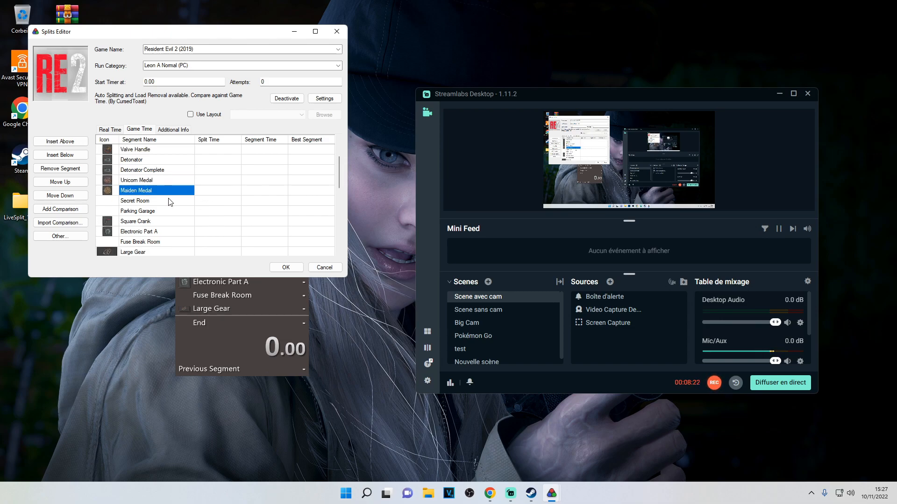
pyautogui.click(156, 204)
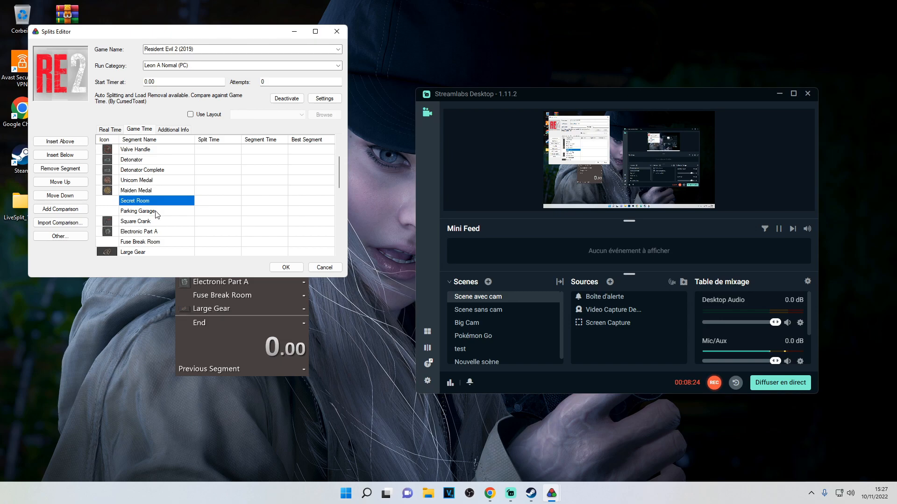
pyautogui.click(158, 213)
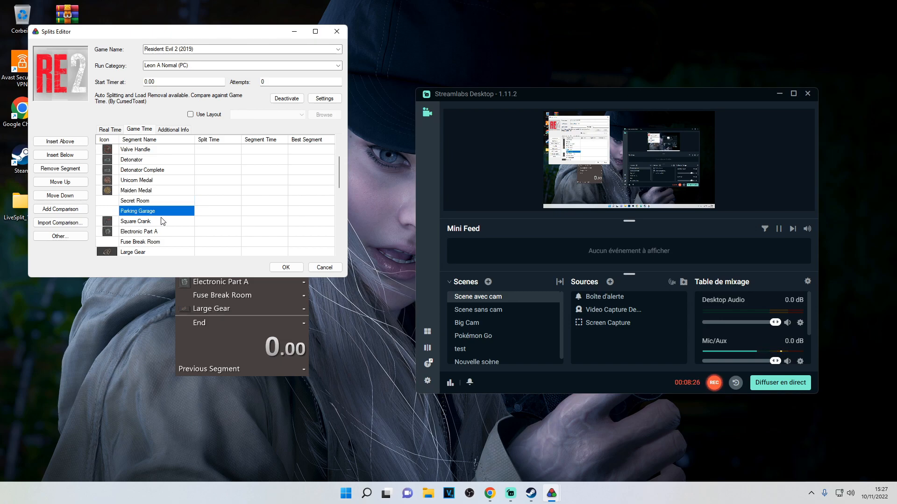
pyautogui.click(161, 223)
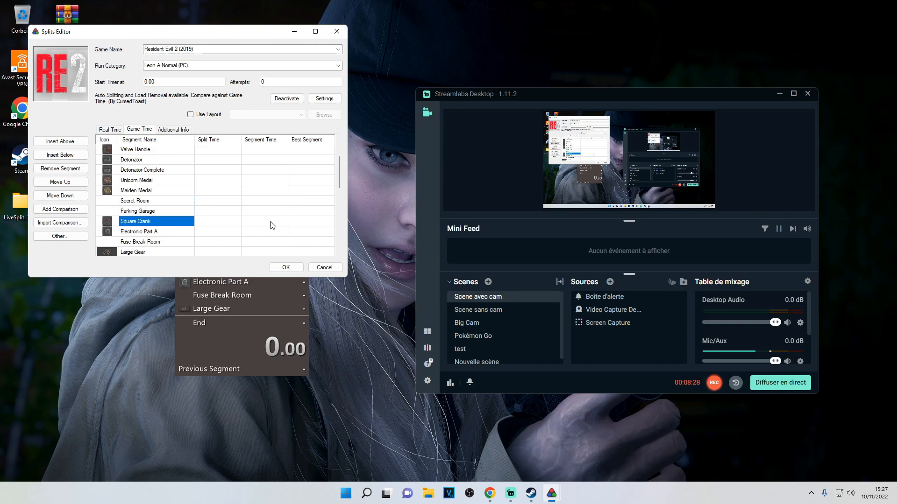
pyautogui.moveTo(340, 183); pyautogui.dragTo(320, 246)
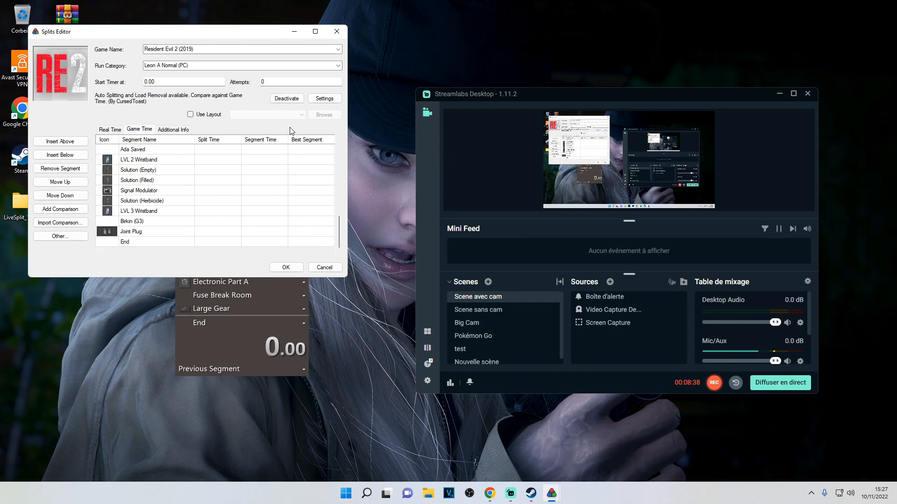
pyautogui.click(289, 270)
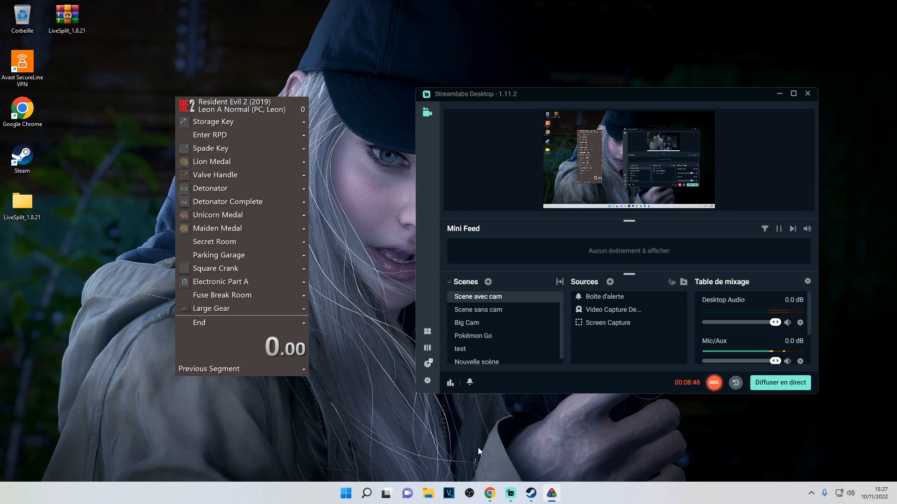
# Switch to Steam, move its window clear of the timer, and open the properties of Resident Evil 2 from the library.
pyautogui.click(531, 493)
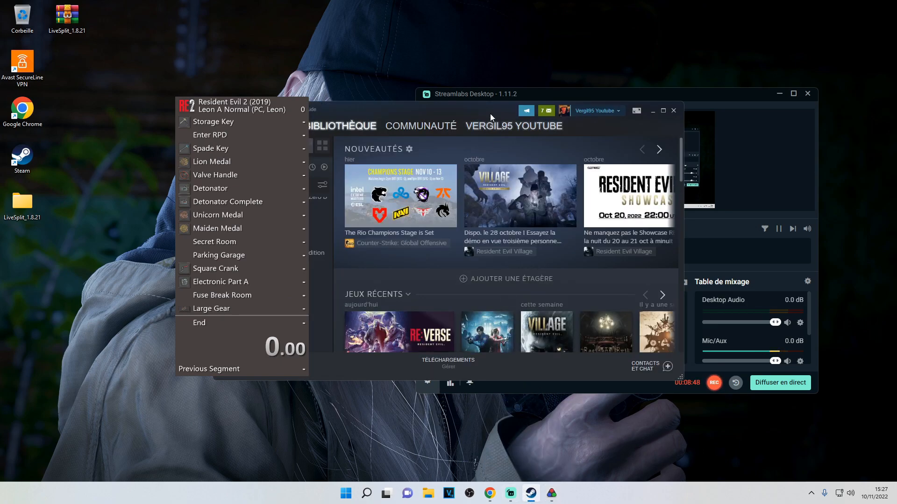
pyautogui.moveTo(416, 117); pyautogui.dragTo(564, 123)
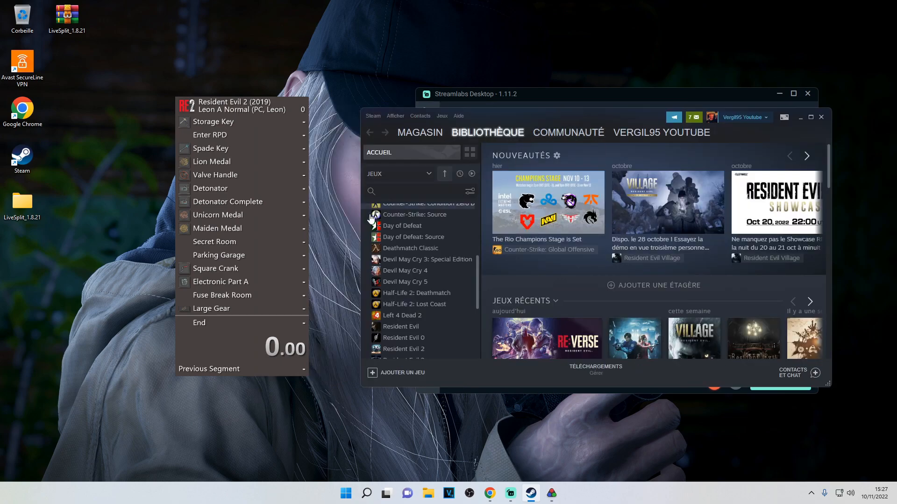
pyautogui.scroll(-3, 452, 262)
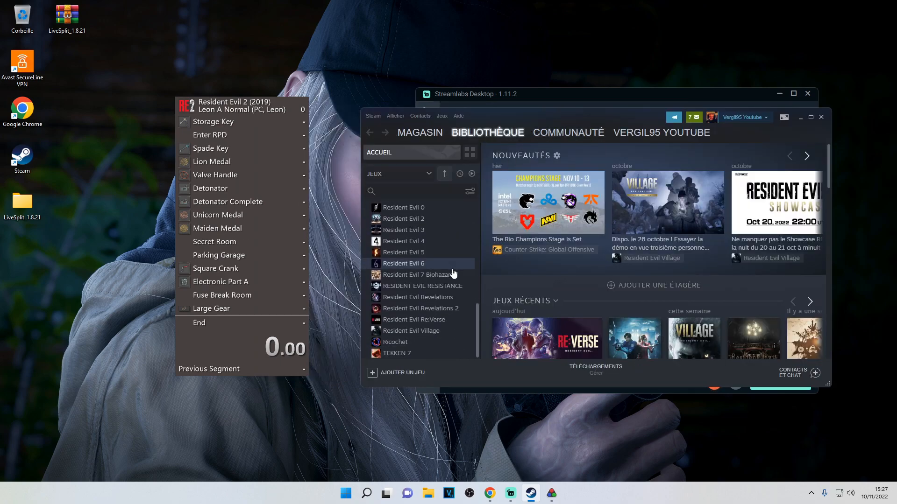
pyautogui.scroll(3, 452, 271)
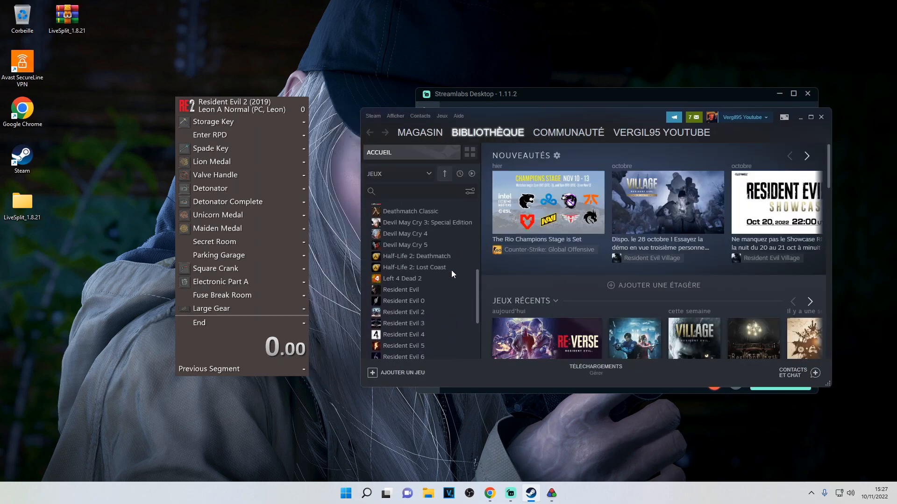
pyautogui.rightClick(411, 312)
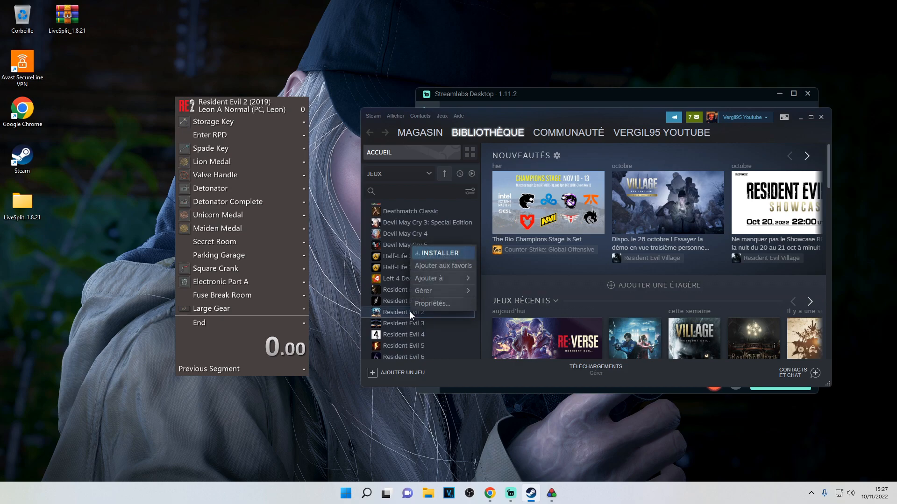
pyautogui.moveTo(436, 295)
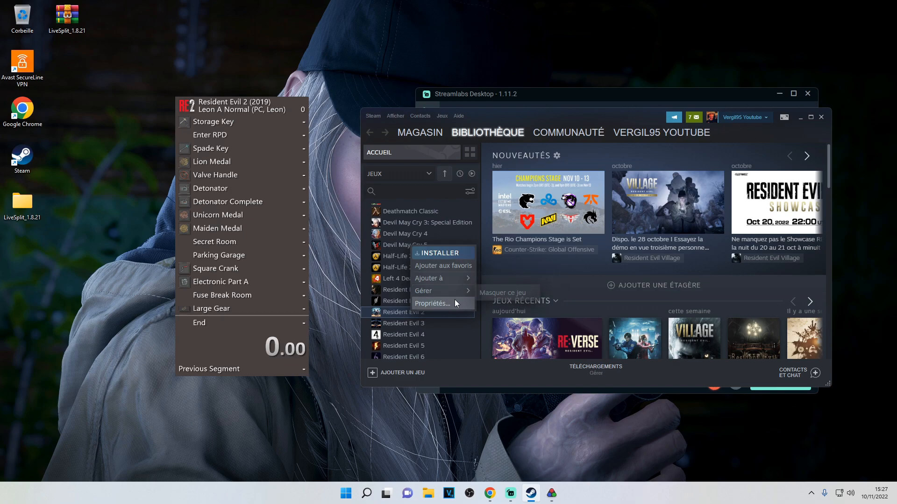
pyautogui.click(453, 303)
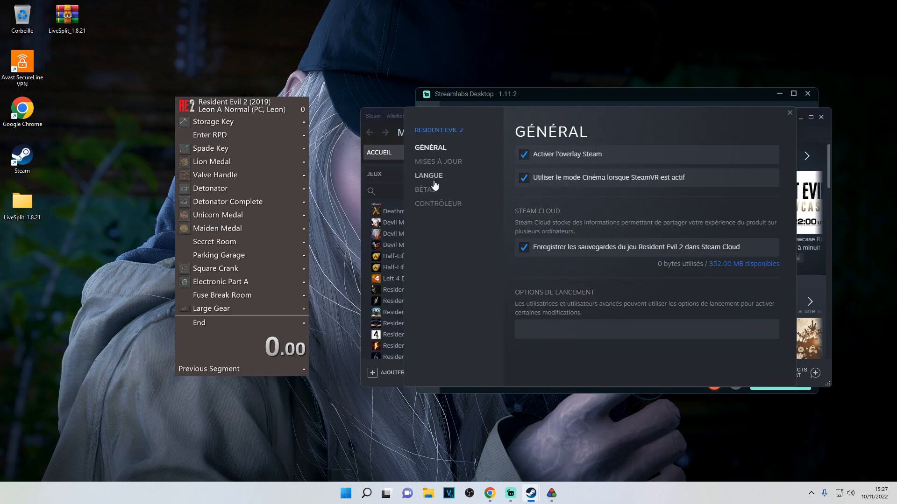
# Look at the beta versions offered for Resident Evil 2, such as dx11_non-rt, and close the properties without choosing one.
pyautogui.click(489, 192)
pyautogui.click(747, 168)
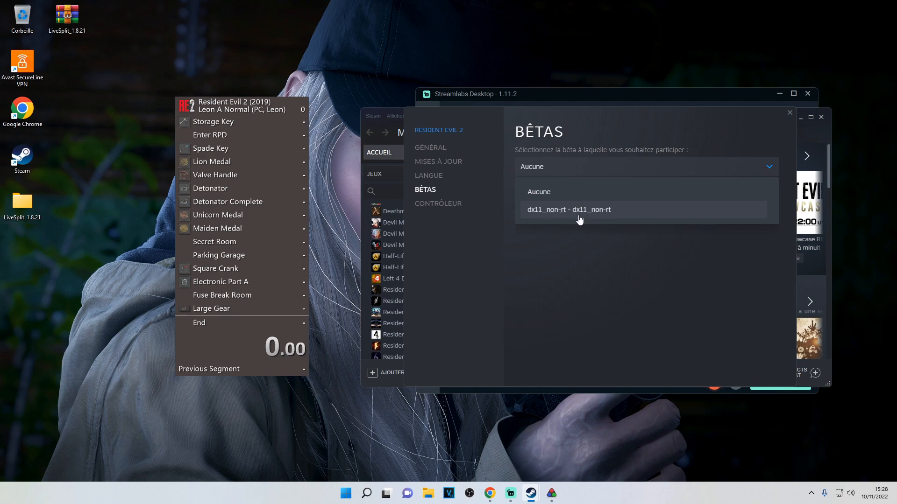
pyautogui.click(792, 116)
pyautogui.click(789, 113)
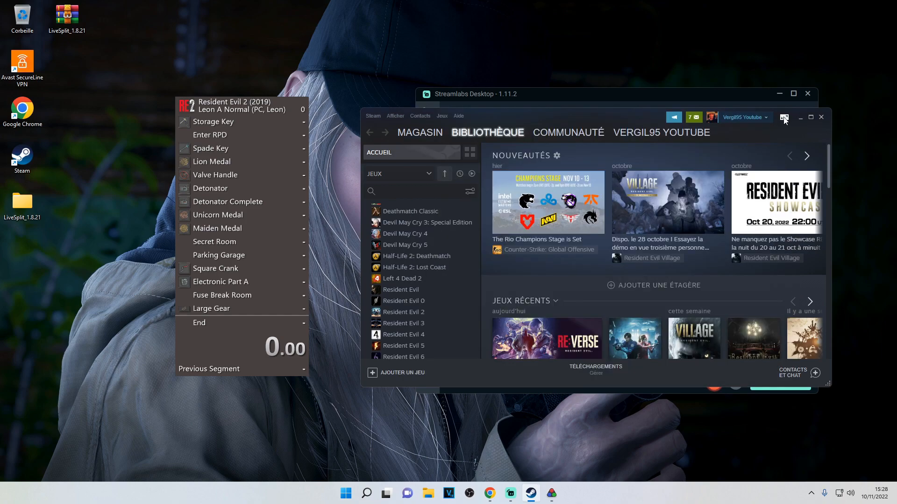
# Reposition the LiveSplit timer and the Steam window on the desktop, and minimize Steam.
pyautogui.moveTo(478, 299)
pyautogui.mouseDown()
pyautogui.moveTo(478, 327)
pyautogui.moveTo(479, 315)
pyautogui.mouseUp()
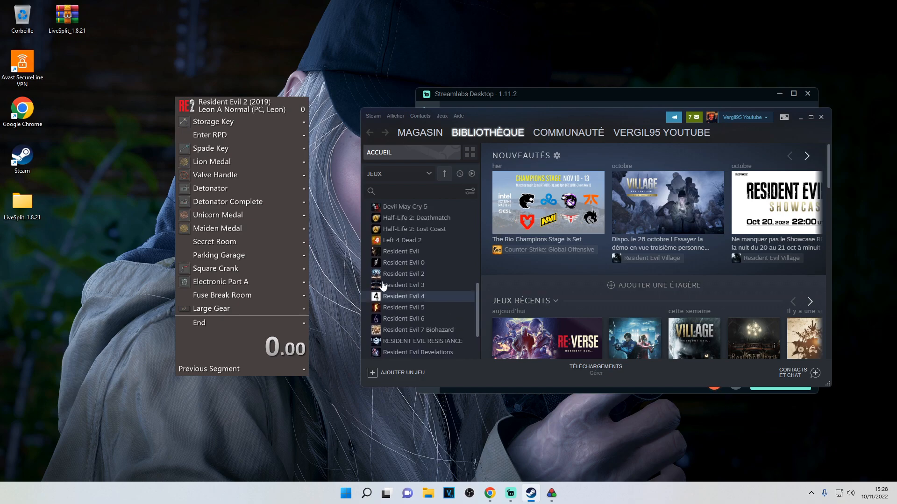
pyautogui.moveTo(209, 116); pyautogui.dragTo(160, 92)
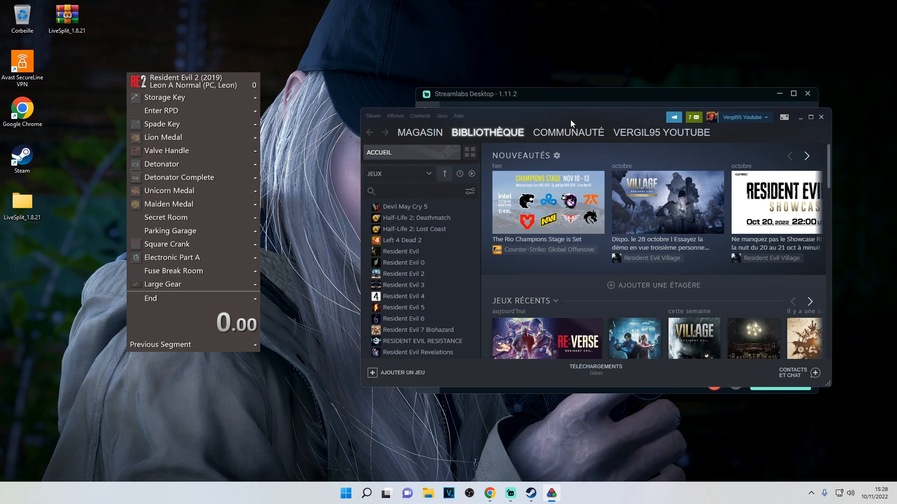
pyautogui.moveTo(570, 120); pyautogui.dragTo(478, 188)
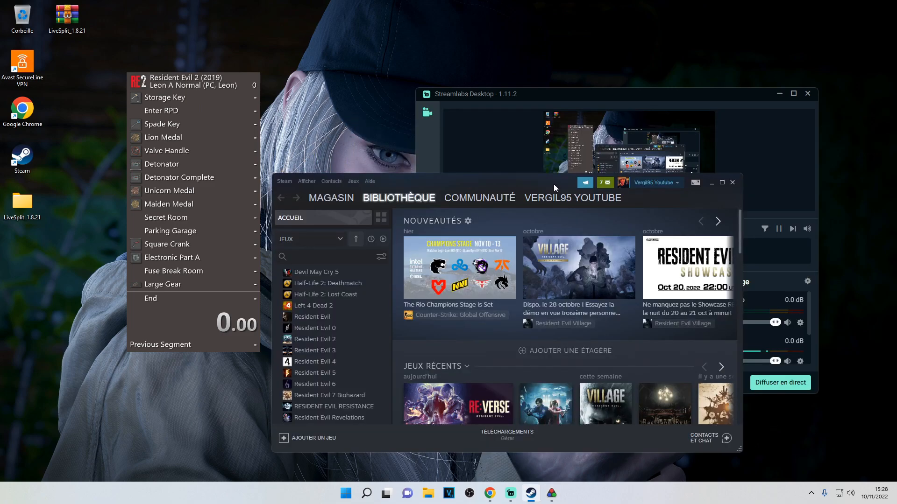
pyautogui.moveTo(537, 178)
pyautogui.mouseDown()
pyautogui.moveTo(460, 182)
pyautogui.moveTo(537, 179)
pyautogui.mouseUp()
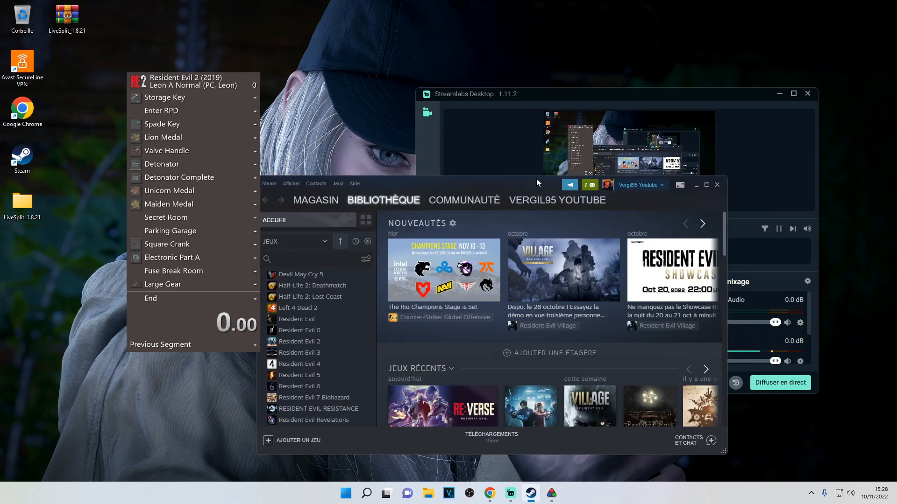
pyautogui.click(697, 185)
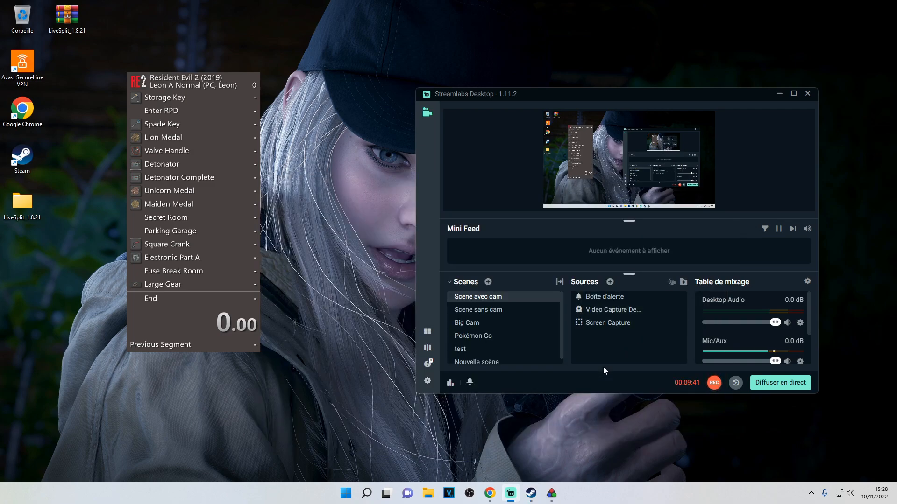
# Move the LiveSplit timer closer to the Streamlabs Desktop window and stop the running recording.
pyautogui.moveTo(172, 77); pyautogui.dragTo(261, 71)
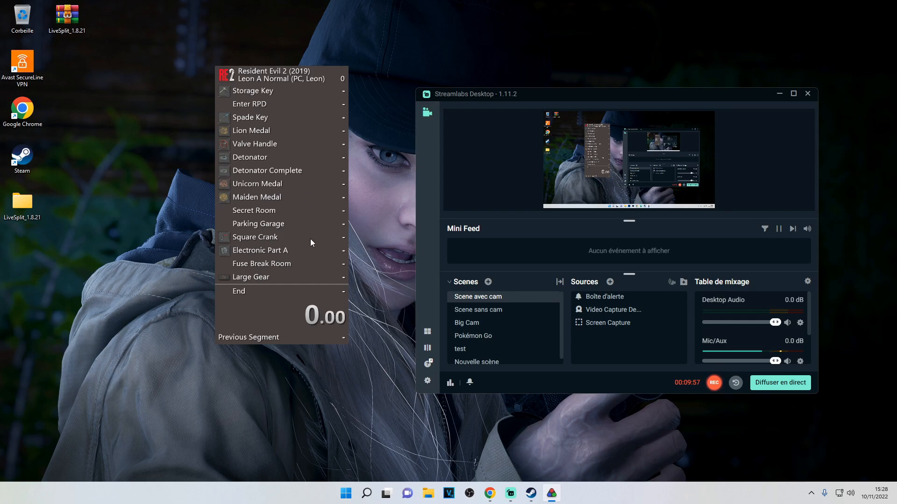
pyautogui.click(714, 383)
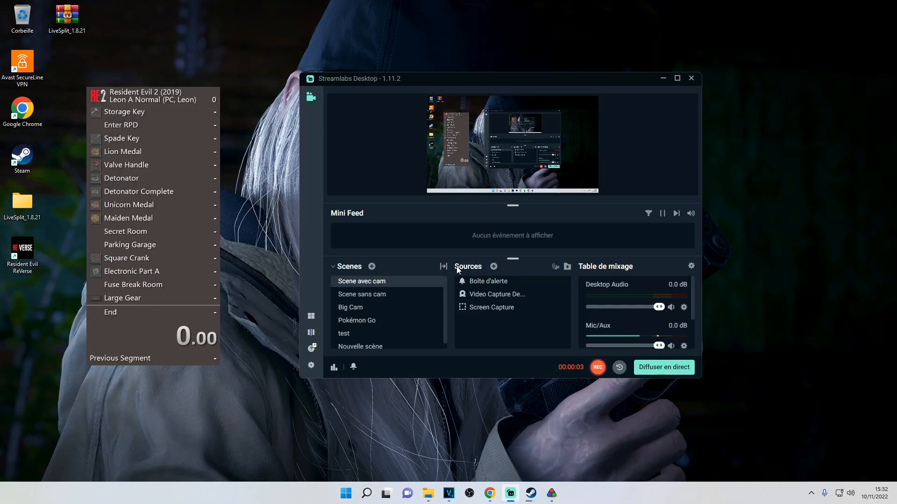
# Add the existing Window Capture source to the "Scene avec cam" scene as a Capture de fenêtre source.
pyautogui.click(494, 267)
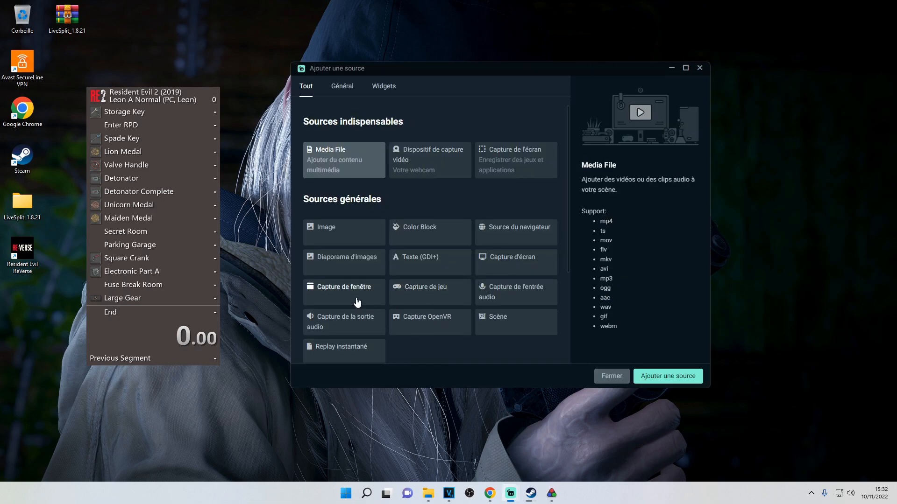
pyautogui.click(357, 303)
pyautogui.click(667, 376)
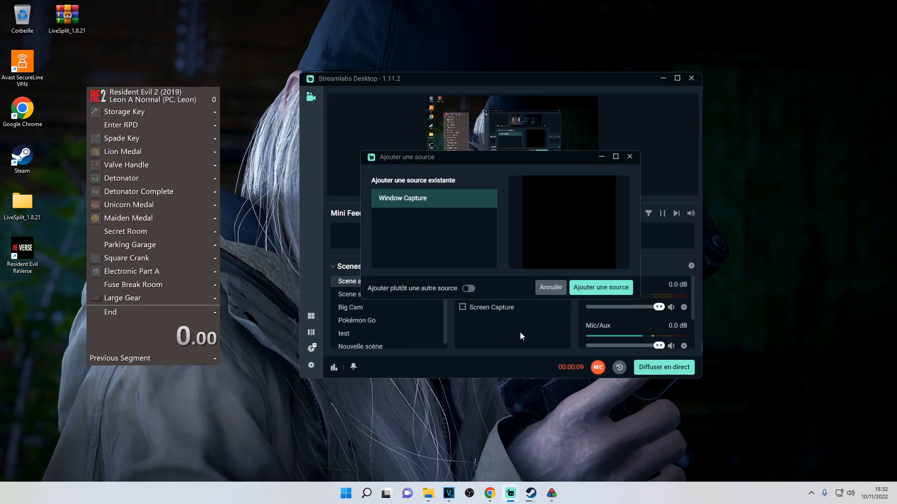
pyautogui.click(597, 288)
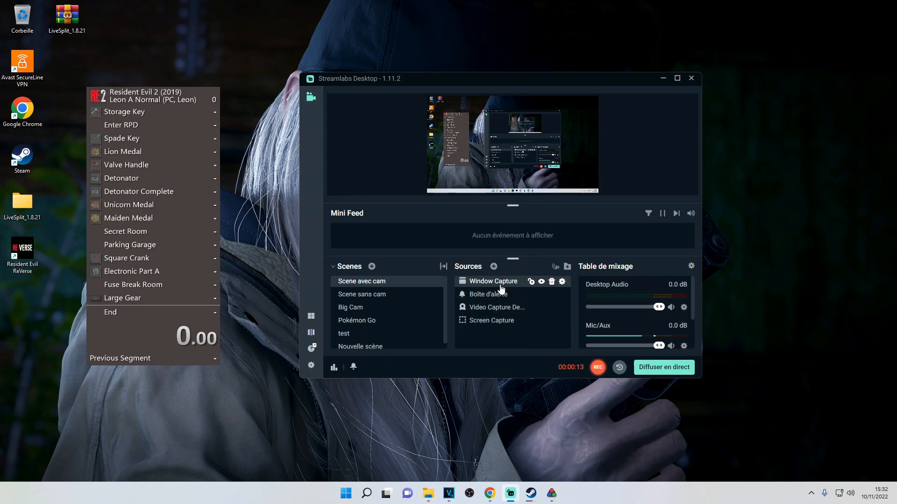
# Set the Window Capture source to capture the window [LiveSplit.exe]: LiveSplit and confirm its settings.
pyautogui.doubleClick(501, 286)
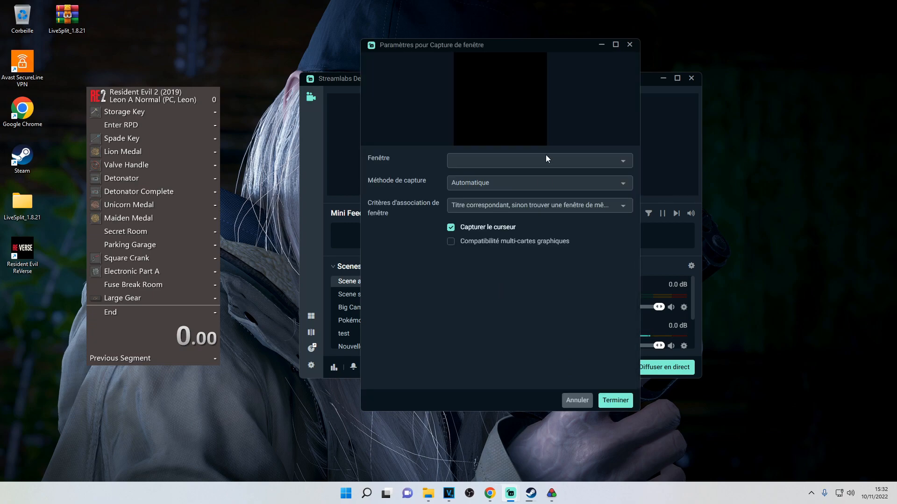
pyautogui.click(516, 166)
pyautogui.click(511, 198)
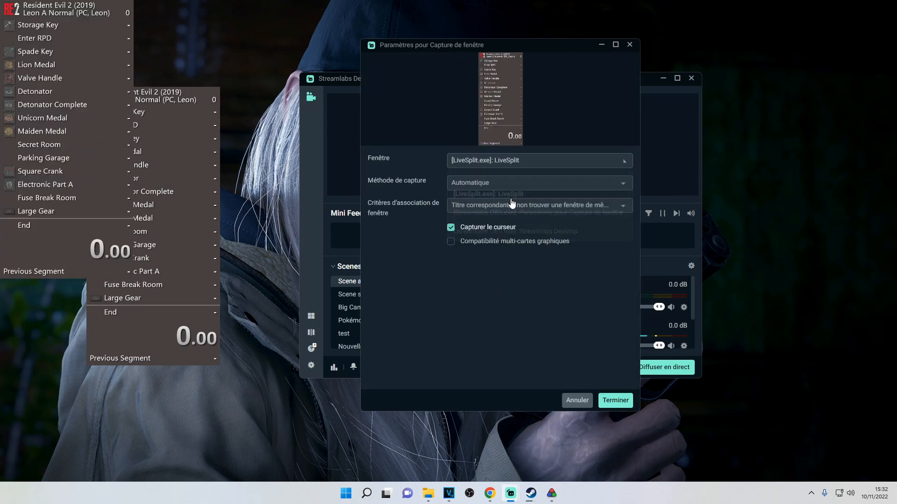
pyautogui.click(615, 400)
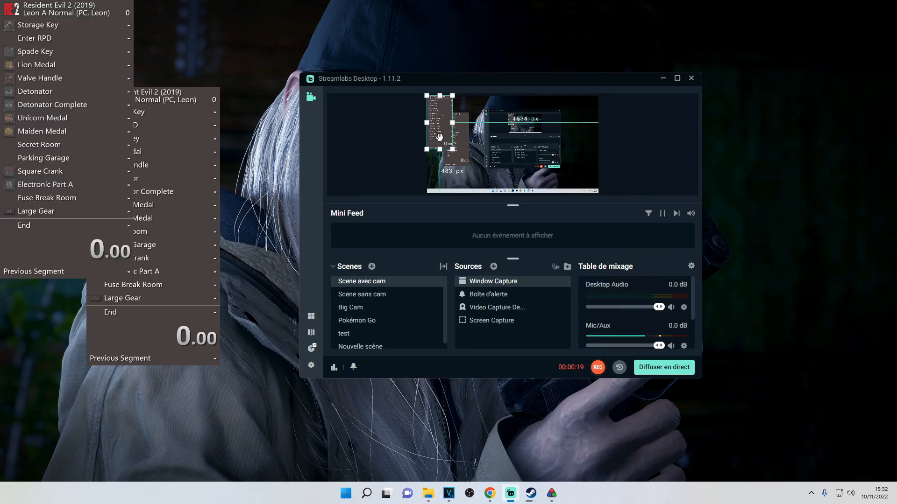
# Enlarge the captured timer slightly in the scene preview and maximize the Streamlabs Desktop window.
pyautogui.moveTo(452, 150); pyautogui.dragTo(456, 157)
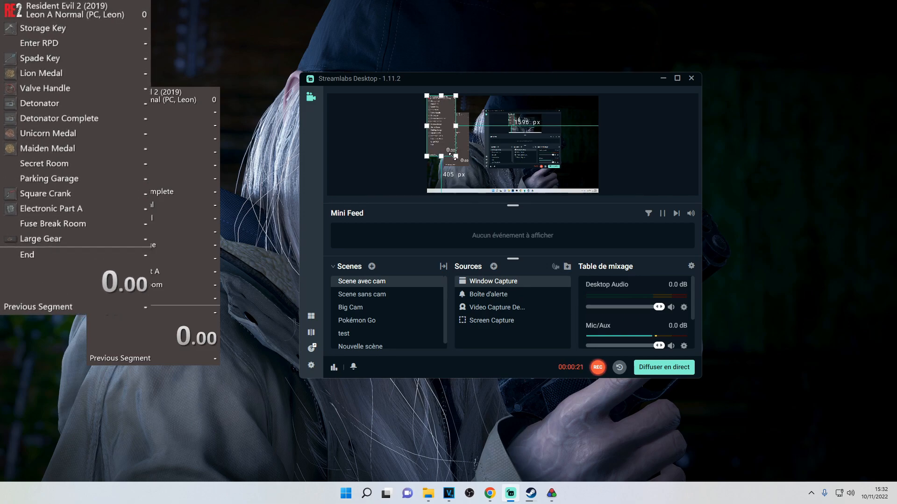
pyautogui.click(422, 156)
pyautogui.click(443, 141)
pyautogui.doubleClick(459, 77)
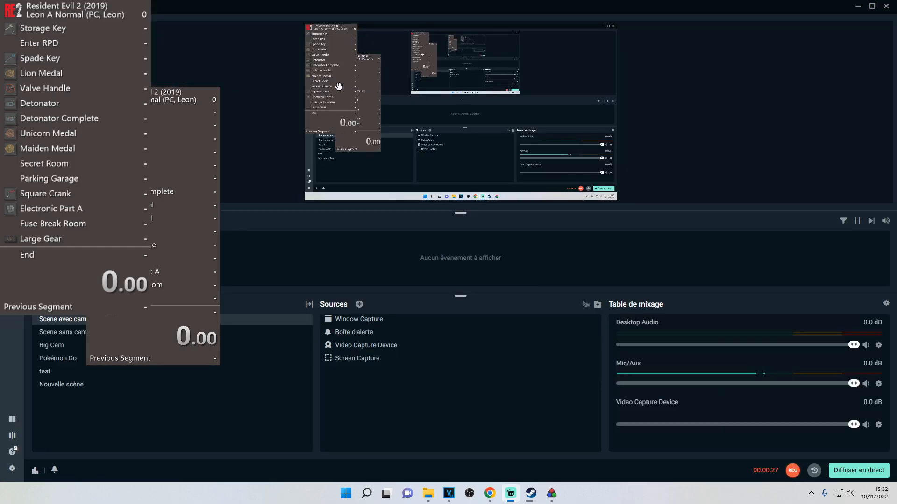
# Add a Clé colorimétrique filter to the Window Capture source, keeping the visual preset at Aucun.
pyautogui.rightClick(340, 91)
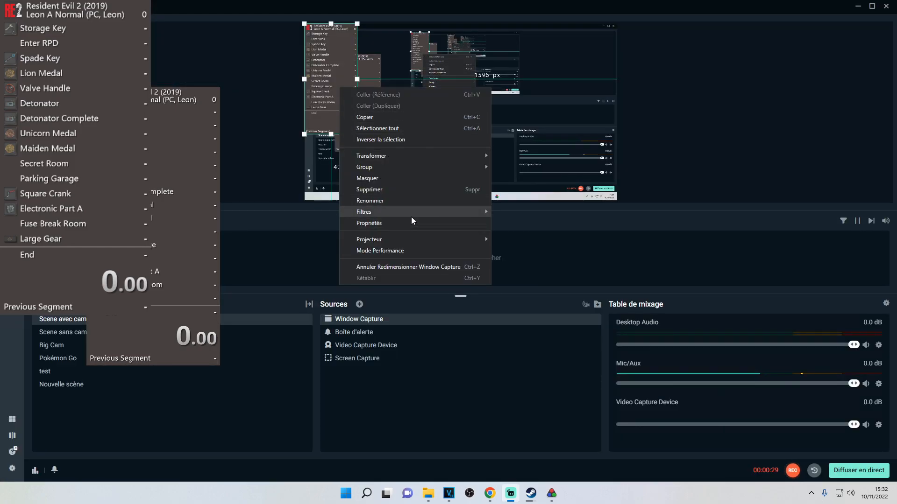
pyautogui.moveTo(412, 220)
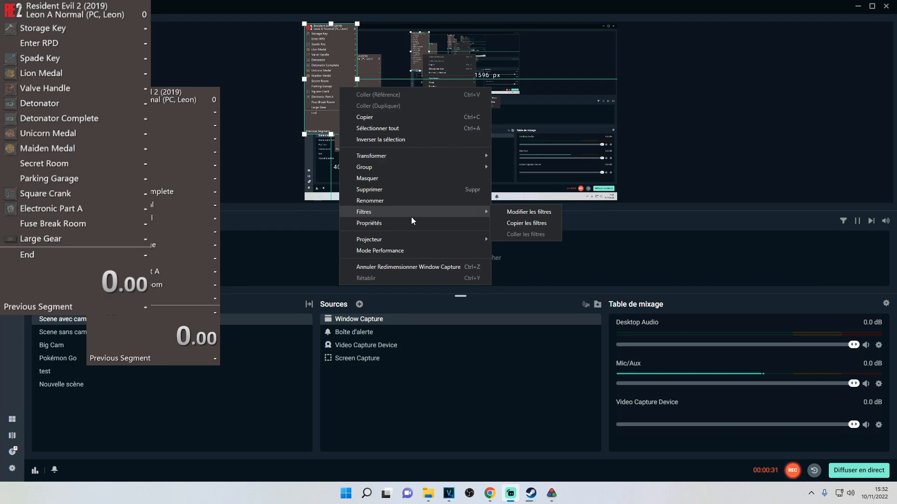
pyautogui.click(519, 214)
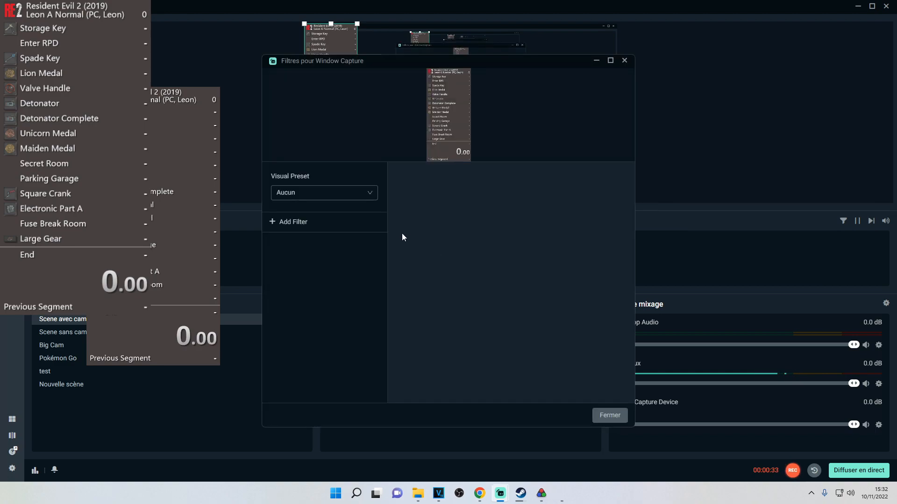
pyautogui.click(340, 192)
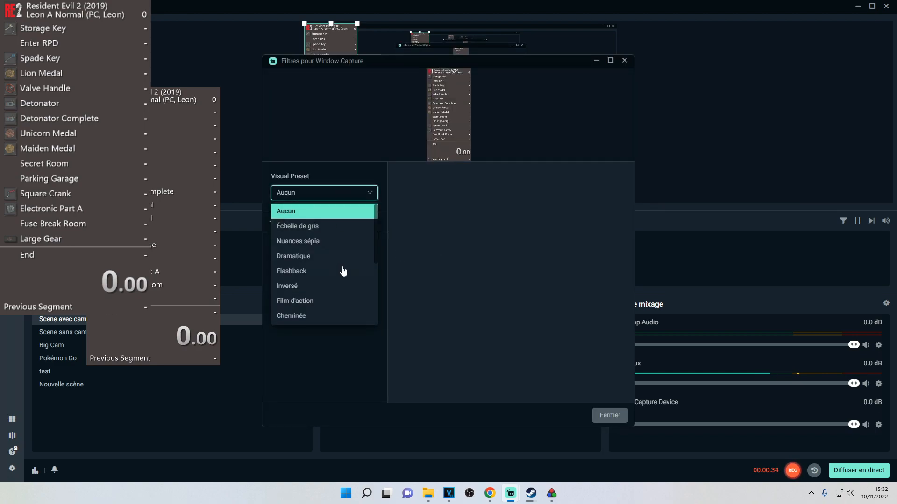
pyautogui.click(359, 178)
pyautogui.click(292, 223)
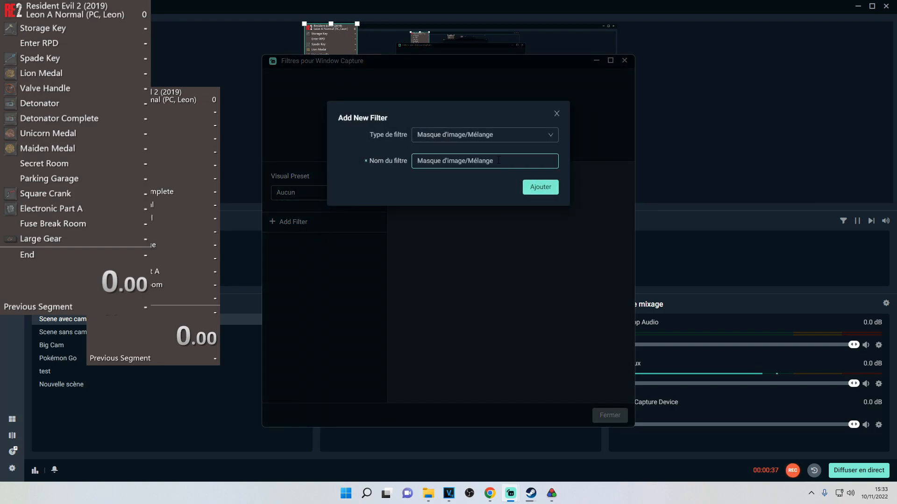
pyautogui.click(488, 135)
pyautogui.click(451, 242)
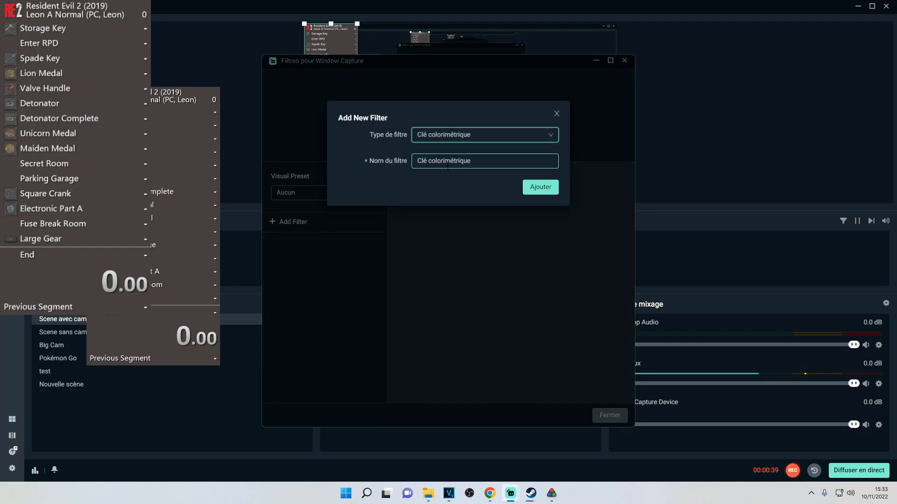
pyautogui.click(540, 187)
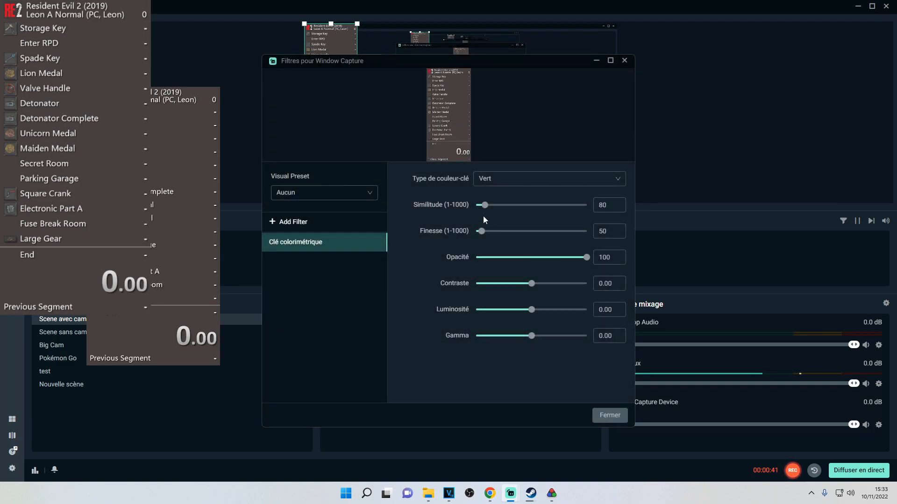
# Set the filter's Similitude and Finesse to 1 and its key colour type to Couleur personnalisée.
pyautogui.moveTo(487, 207); pyautogui.dragTo(377, 205)
pyautogui.moveTo(481, 230); pyautogui.dragTo(407, 224)
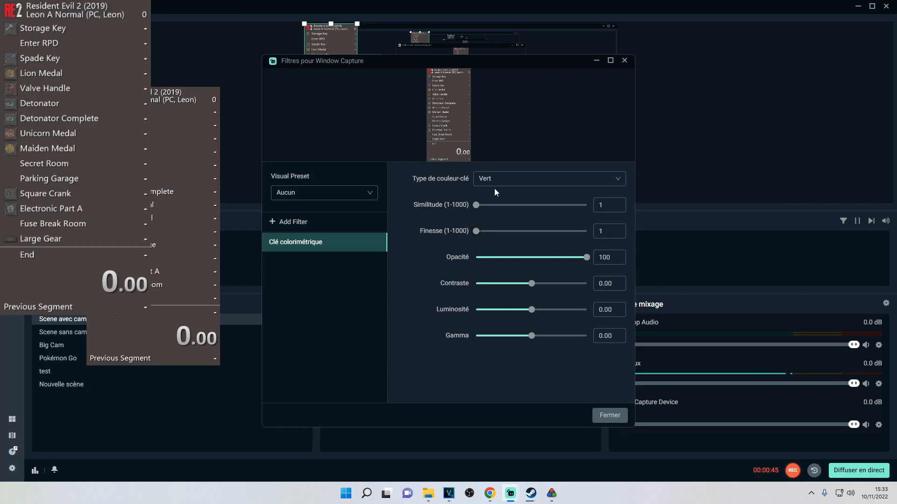
pyautogui.click(507, 181)
pyautogui.click(531, 256)
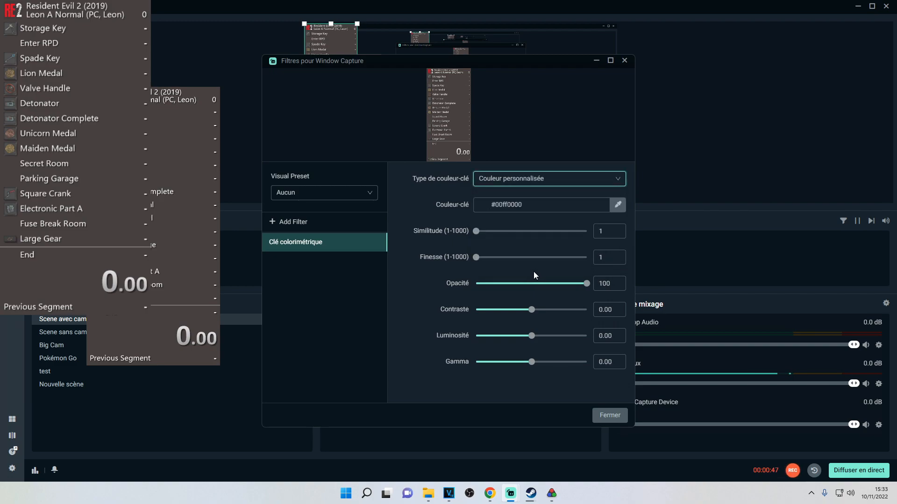
# Sample the timer's brown background as the key colour, #463f3fff, and close the filters window.
pyautogui.click(616, 206)
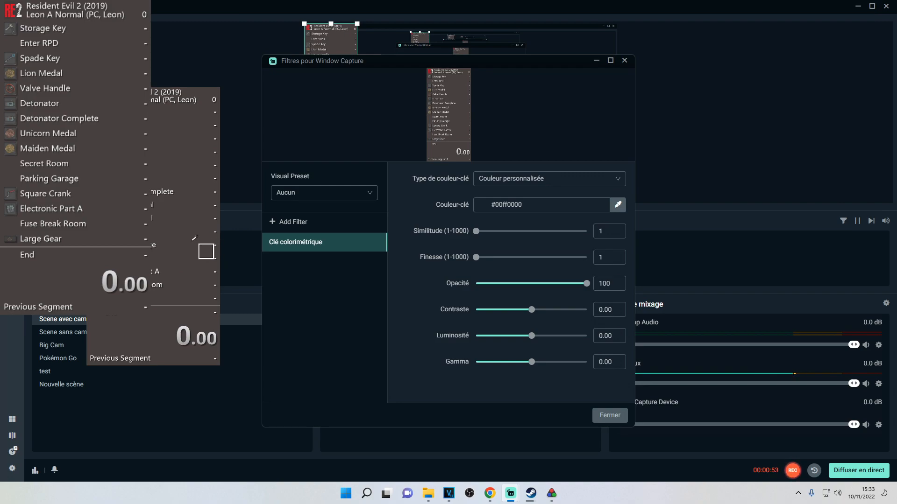
pyautogui.click(193, 240)
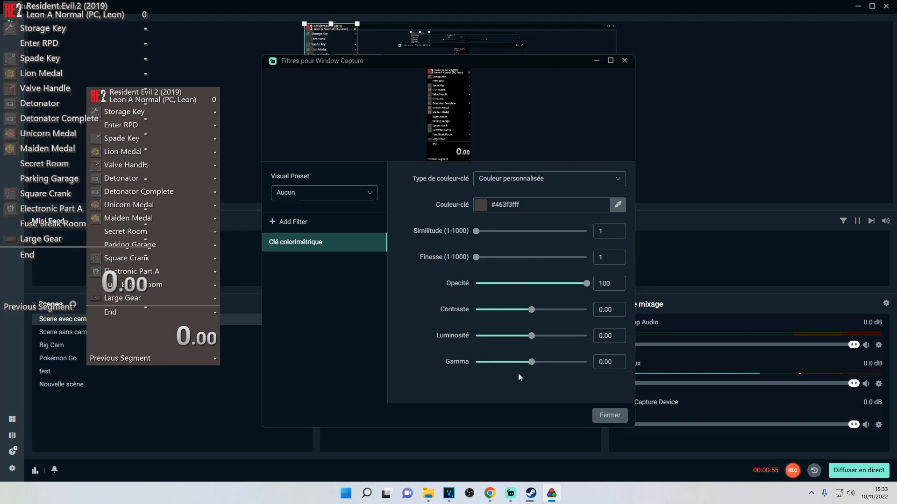
pyautogui.click(608, 415)
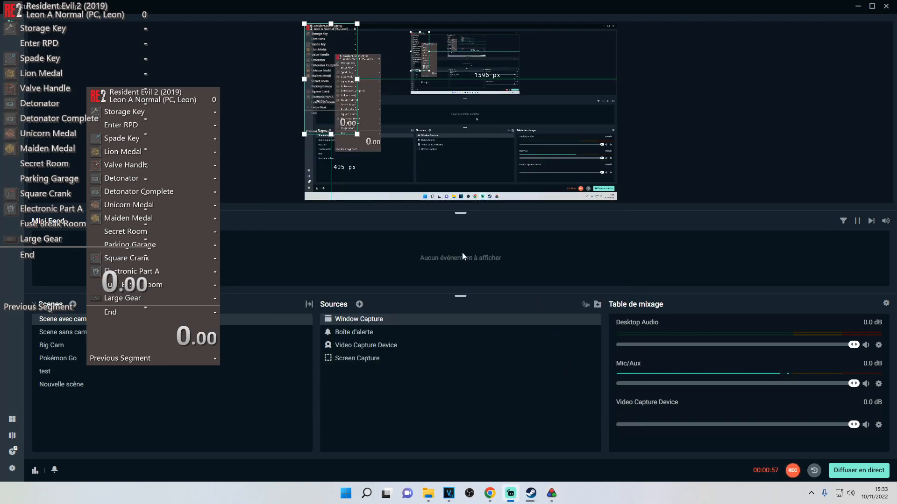
pyautogui.click(276, 176)
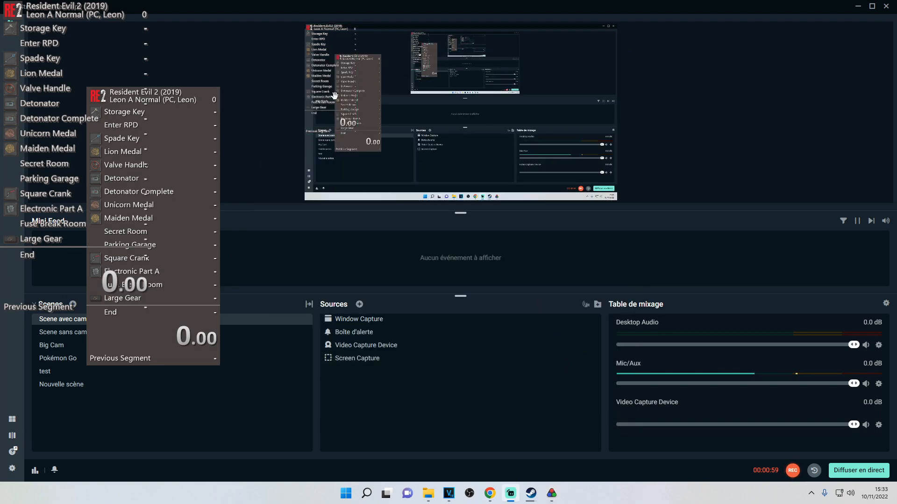
pyautogui.click(397, 187)
pyautogui.click(399, 243)
pyautogui.rightClick(188, 140)
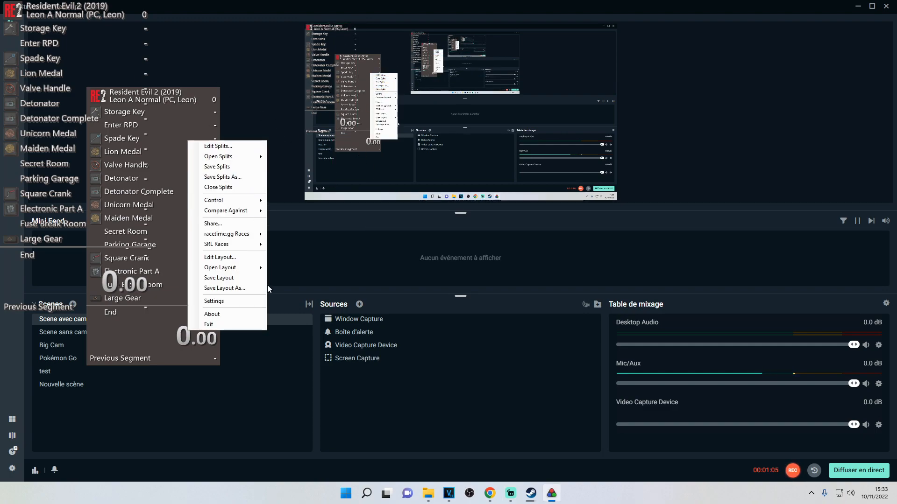
pyautogui.click(294, 81)
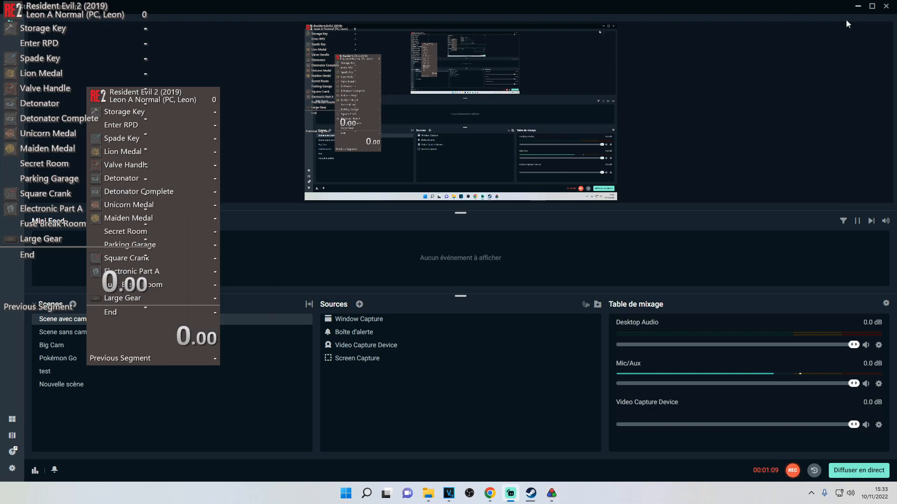
# Reduce the Streamlabs Desktop window, switch to OBS and add a Capture de fenêtre source capturing [LiveSplit.exe]: LiveSplit.
pyautogui.click(872, 6)
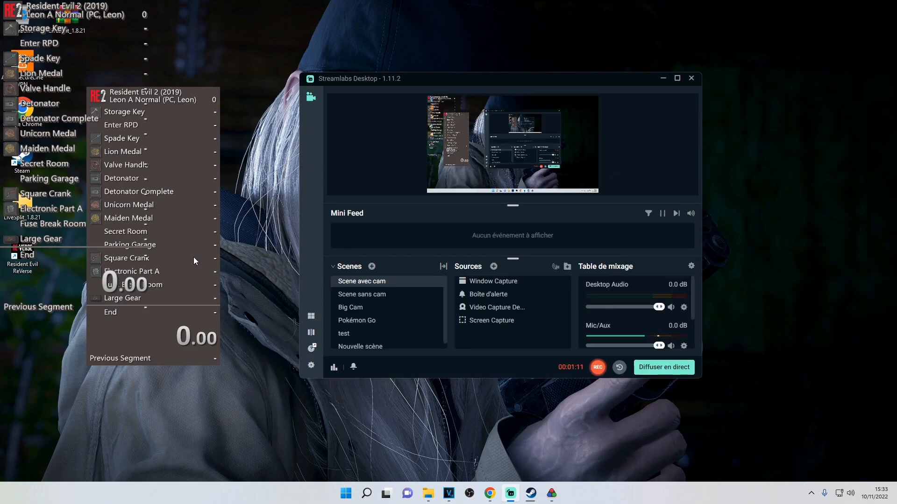
pyautogui.click(470, 494)
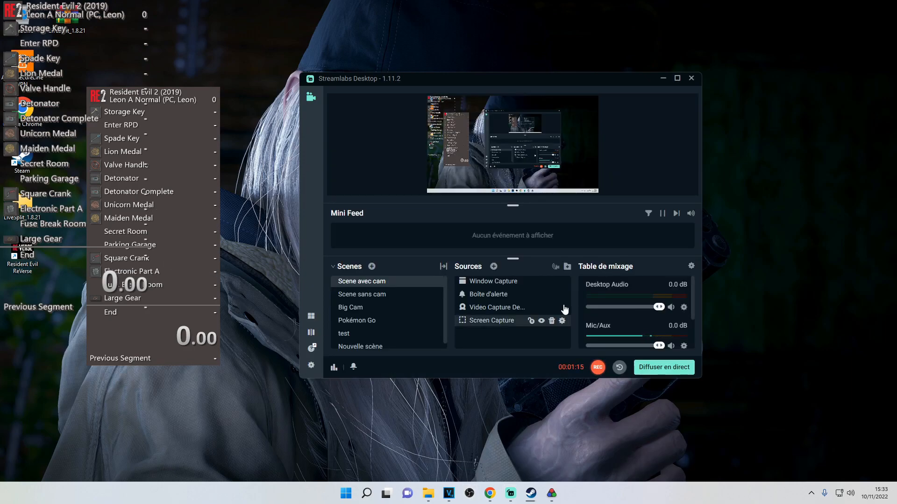
pyautogui.click(400, 396)
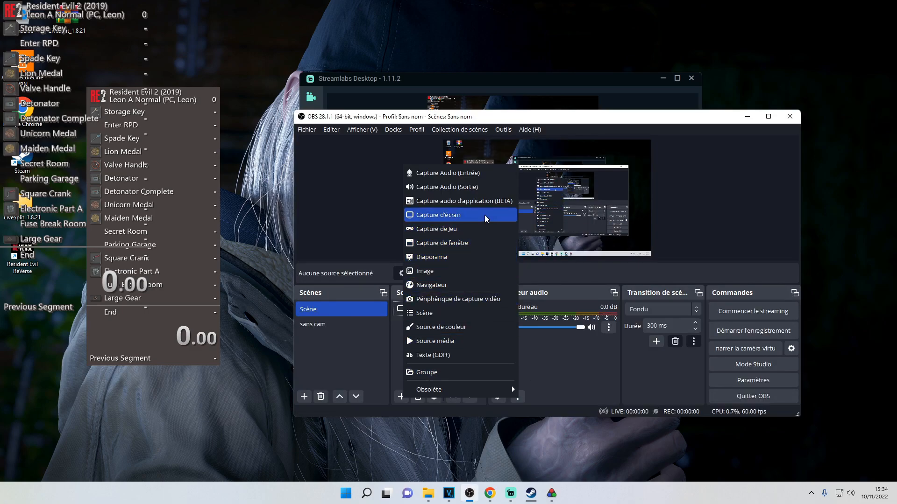
pyautogui.click(477, 245)
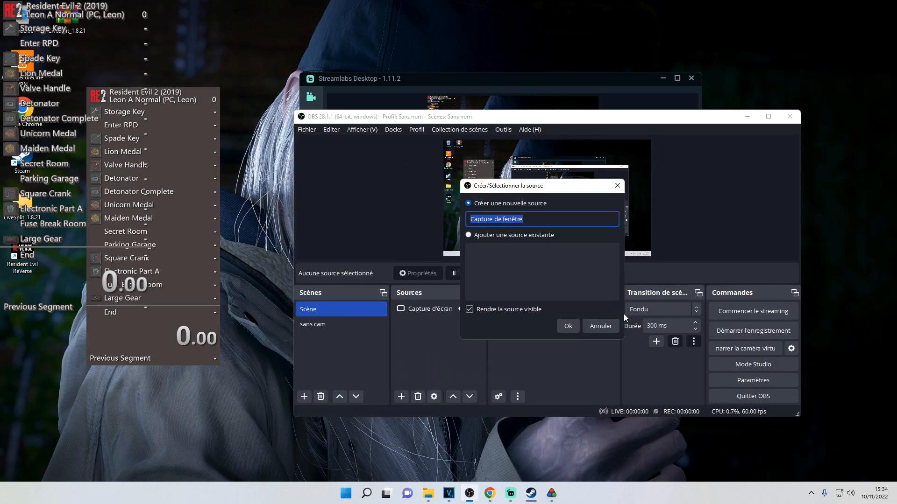
pyautogui.click(569, 326)
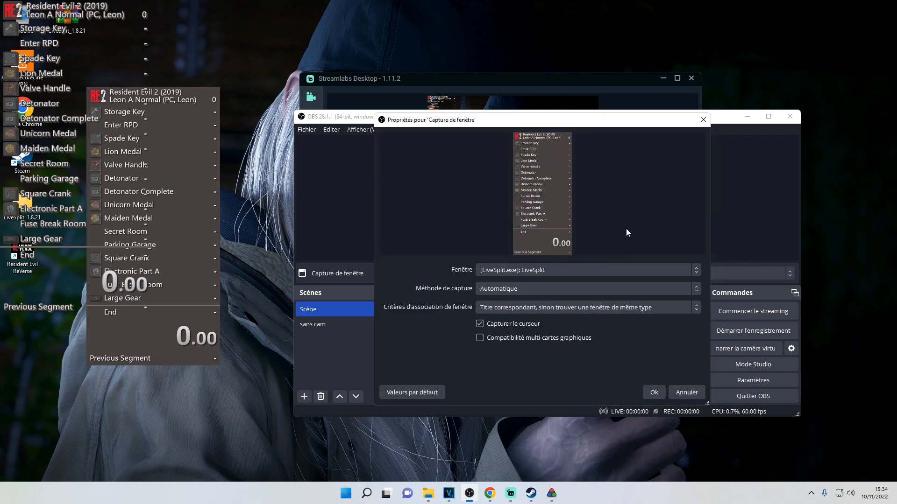
pyautogui.click(655, 393)
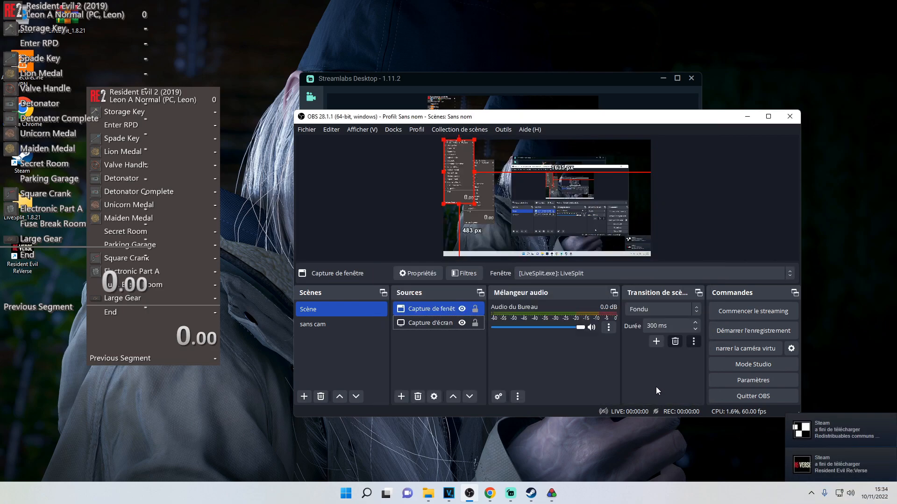
pyautogui.click(414, 203)
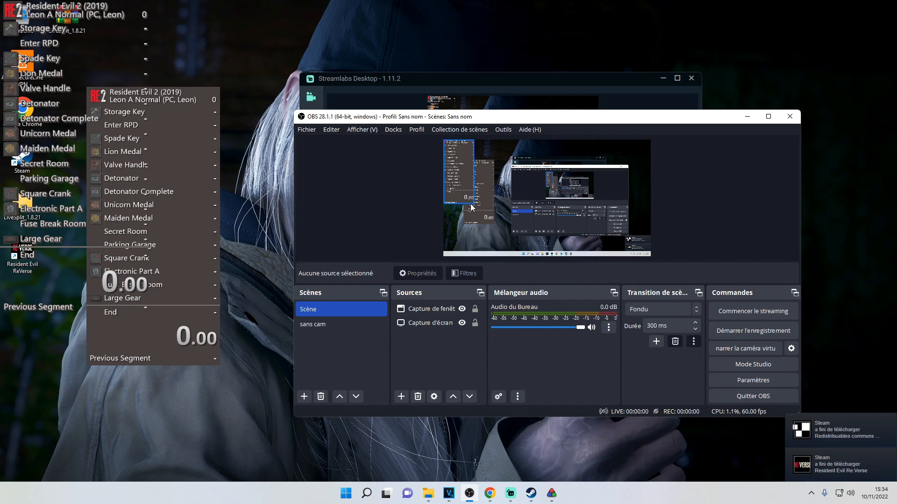
# Maximize the OBS window and slightly enlarge the captured timer in the scene preview.
pyautogui.doubleClick(470, 118)
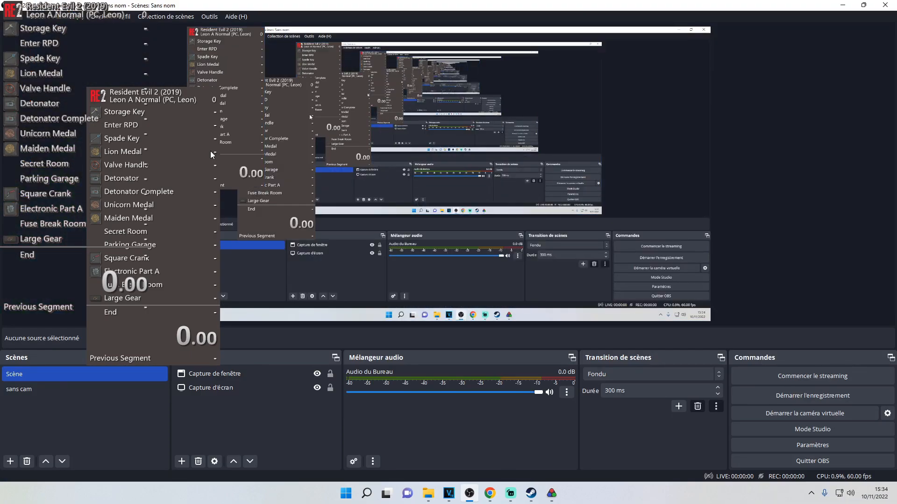
pyautogui.click(214, 120)
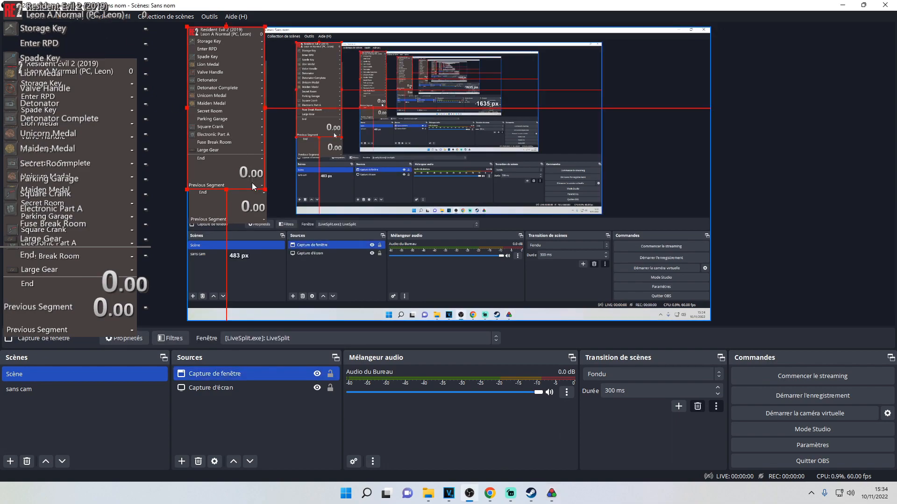
pyautogui.moveTo(269, 193); pyautogui.dragTo(307, 232)
pyautogui.moveTo(308, 231); pyautogui.dragTo(243, 158)
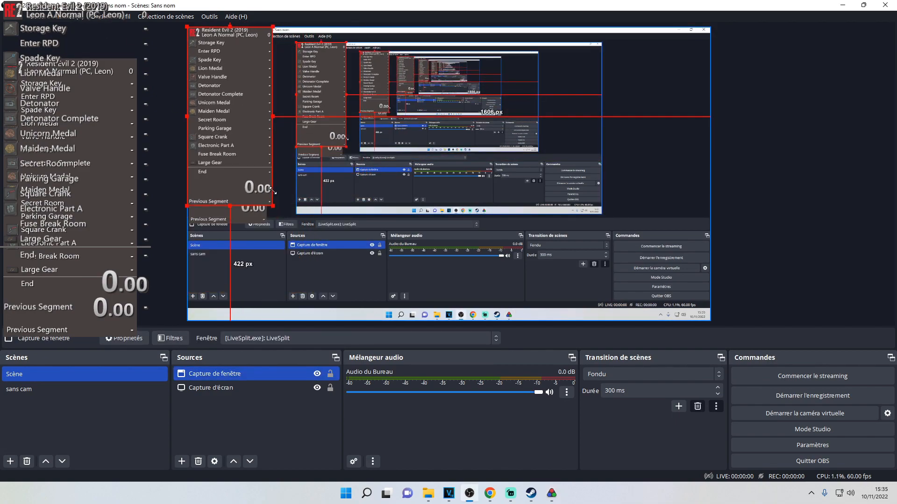
# Add an Incrustation par chrominance (Chroma Key) filter to the Capture de fenêtre source, keeping its default name.
pyautogui.rightClick(243, 158)
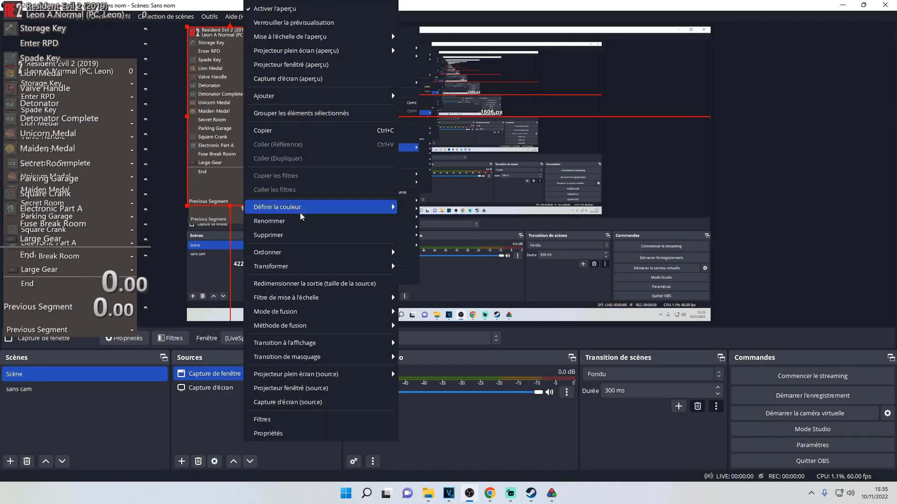
pyautogui.click(316, 419)
pyautogui.click(259, 398)
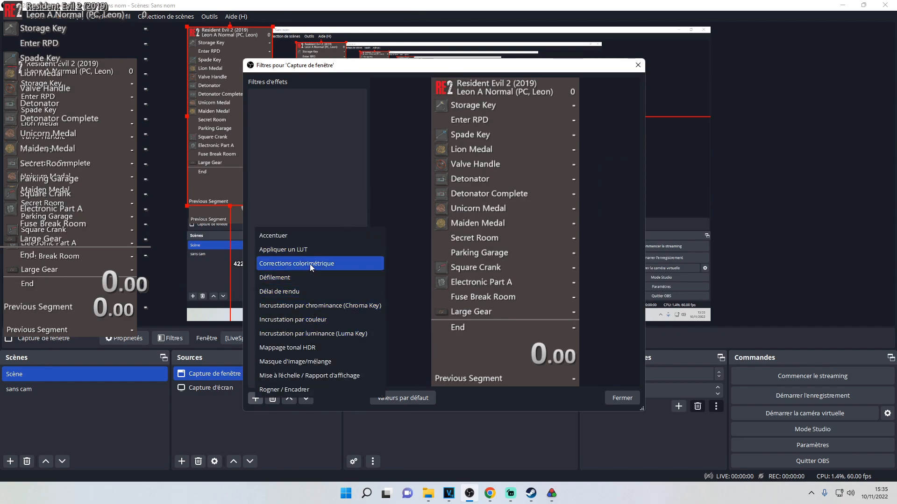
pyautogui.click(307, 310)
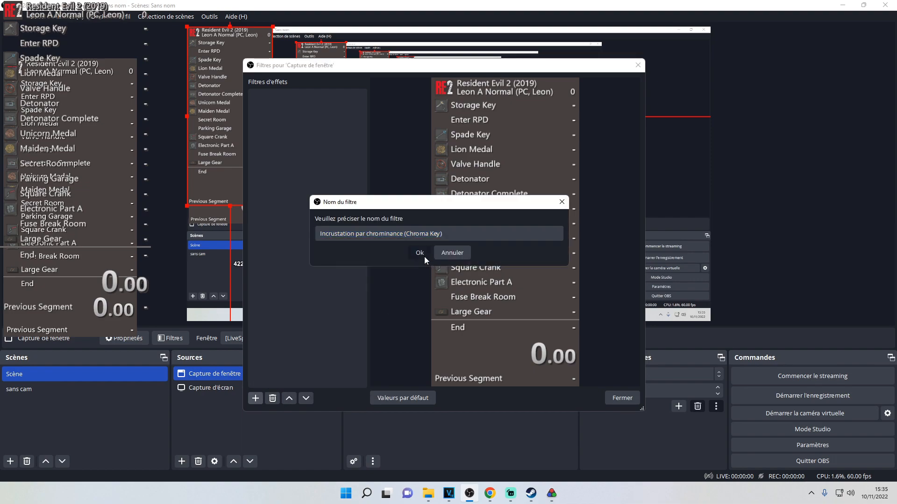
pyautogui.click(419, 253)
# Set the filter's Similitude, Finesse and Réduction de déversement to 1 and its key colour type to Custom.
pyautogui.moveTo(551, 284); pyautogui.dragTo(513, 327)
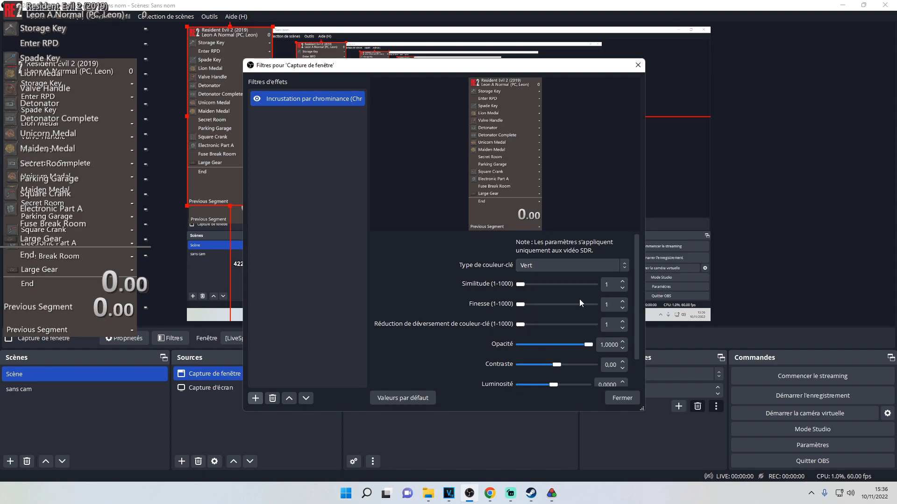
pyautogui.click(584, 273)
pyautogui.click(539, 307)
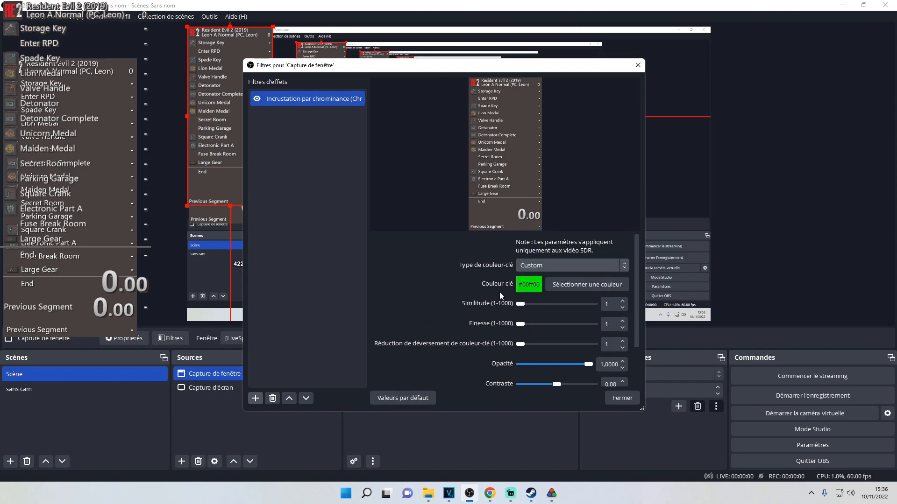
# Sample the timer's brown background as the key colour, #463f3f, close the filters window and deselect the source.
pyautogui.click(584, 285)
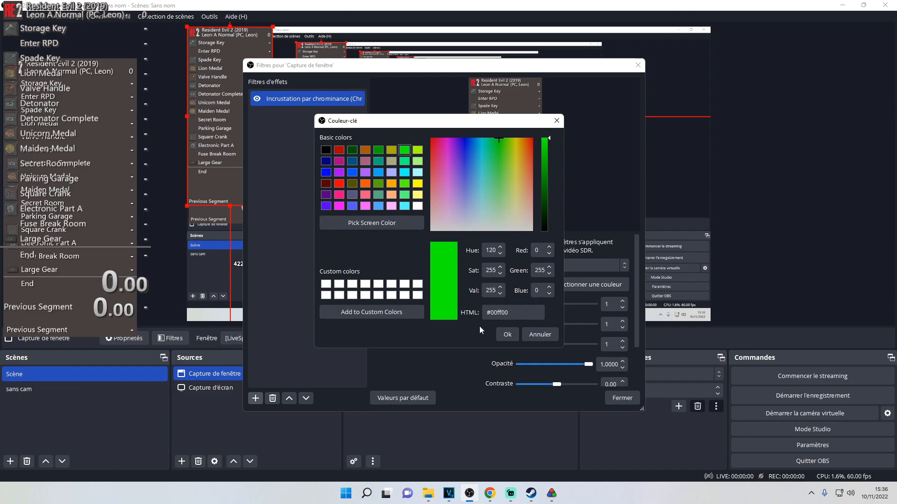
pyautogui.click(382, 224)
pyautogui.click(104, 256)
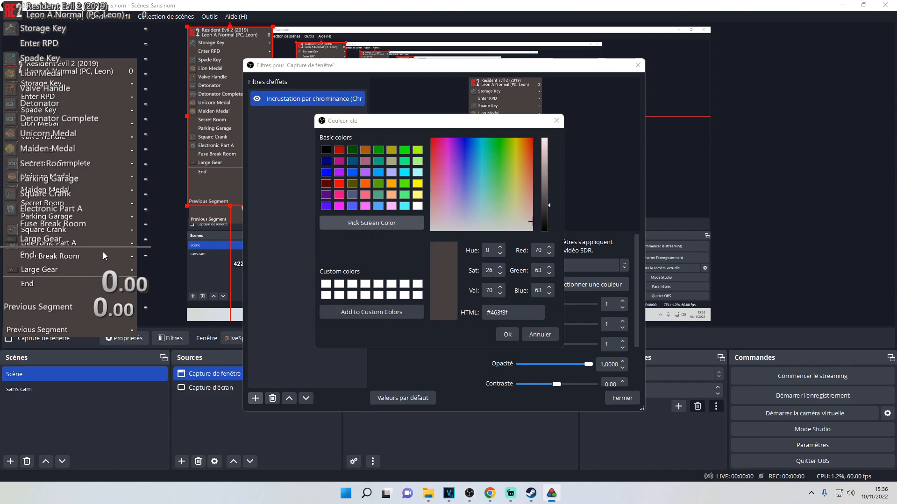
pyautogui.click(505, 333)
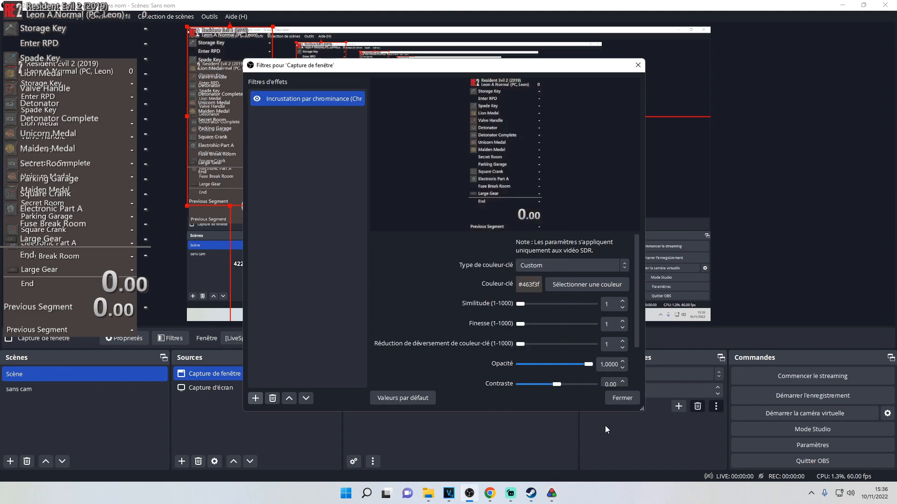
pyautogui.click(612, 397)
pyautogui.click(226, 147)
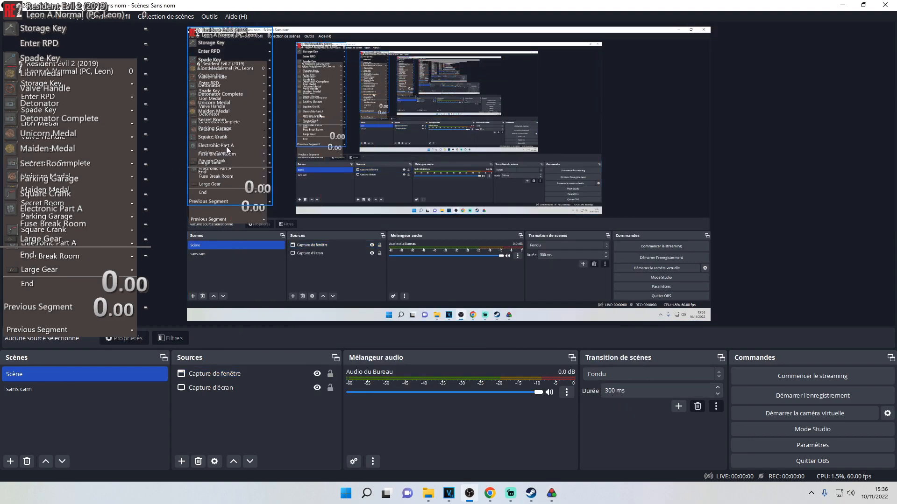